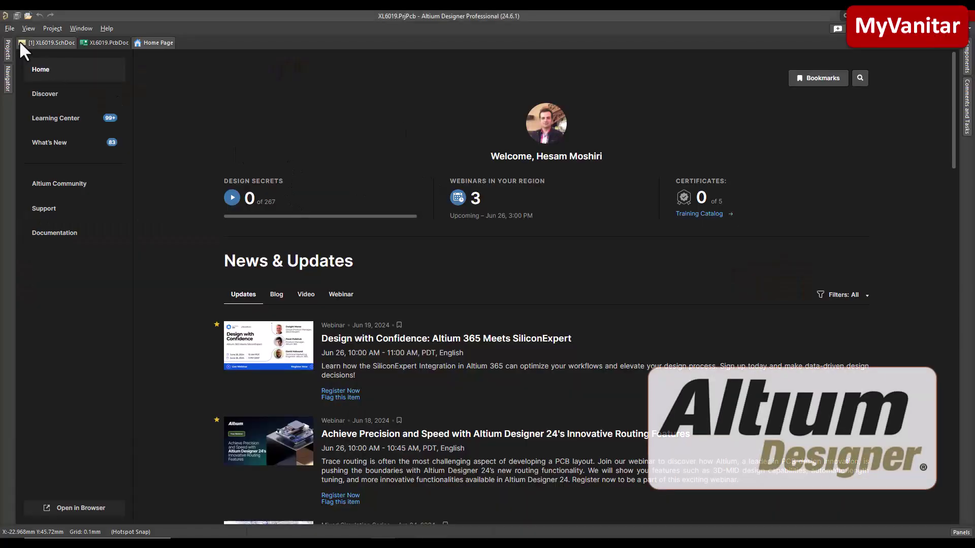
click(45, 43)
right_drag(429, 225, 416, 233)
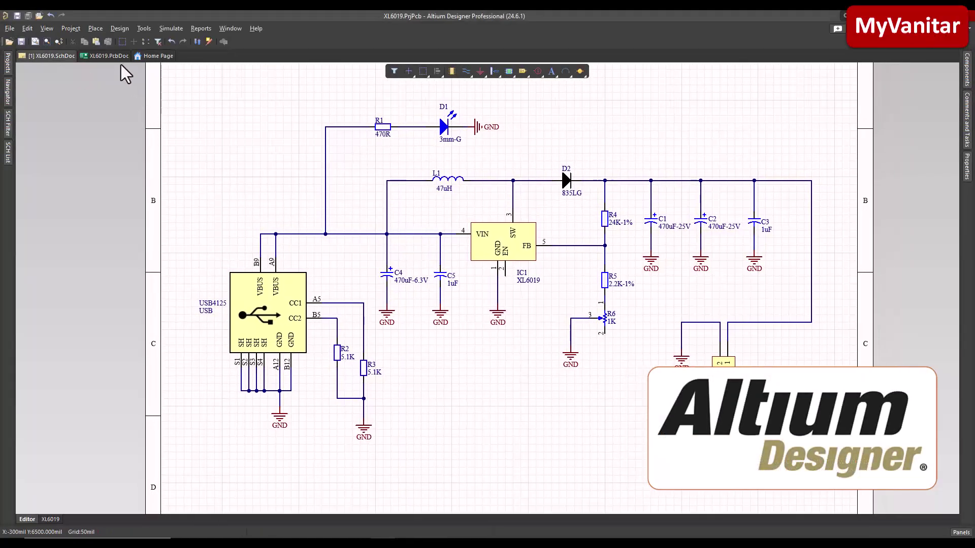
click(108, 56)
right_drag(470, 262, 450, 268)
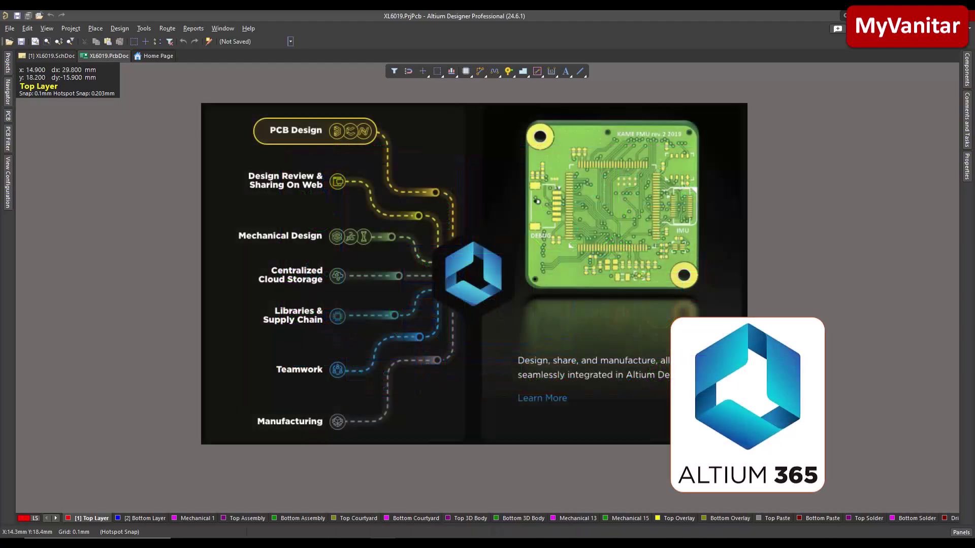
click(52, 57)
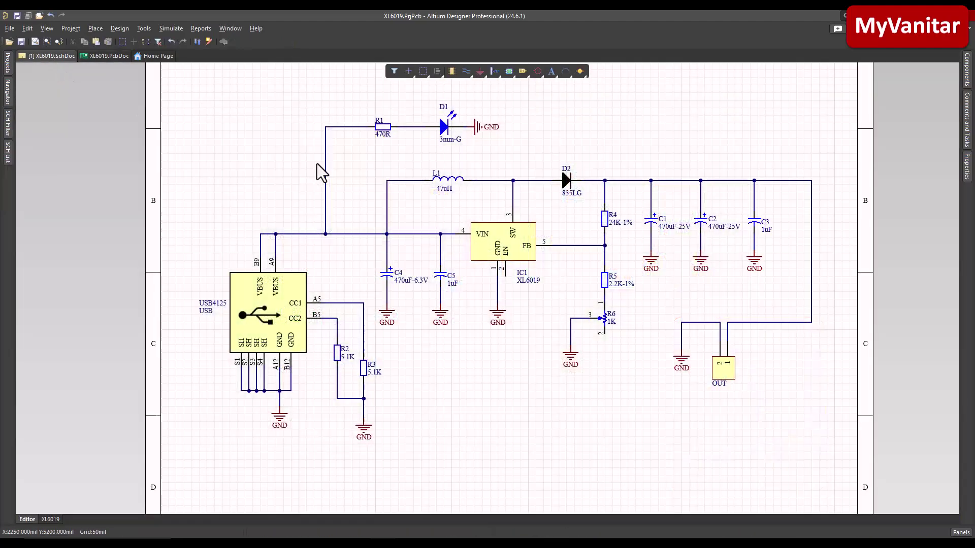
click(155, 57)
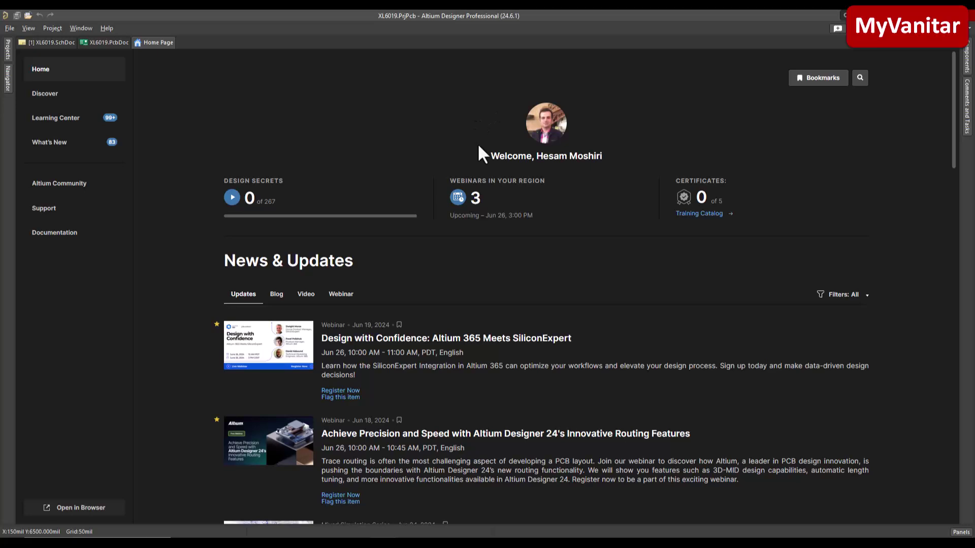
drag(479, 157, 605, 152)
click(624, 137)
click(936, 47)
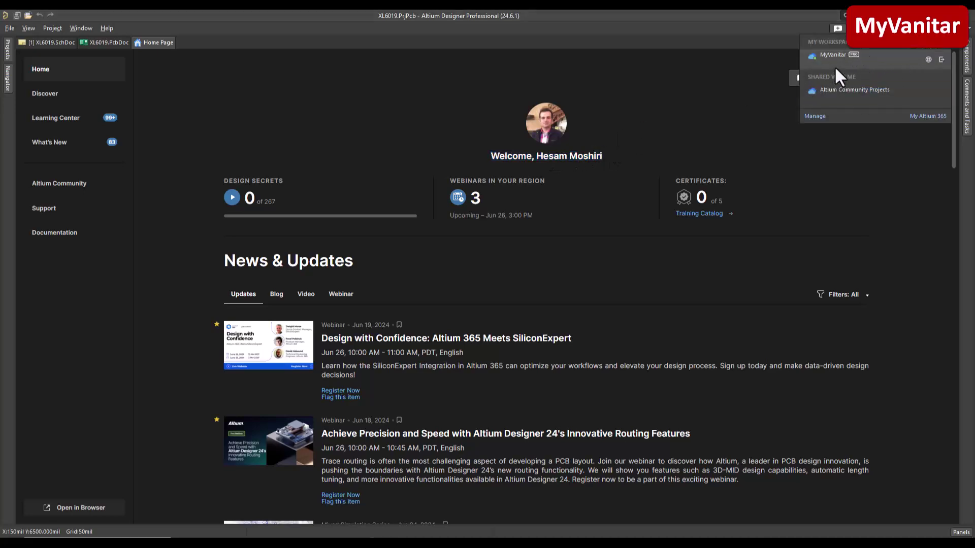
click(648, 85)
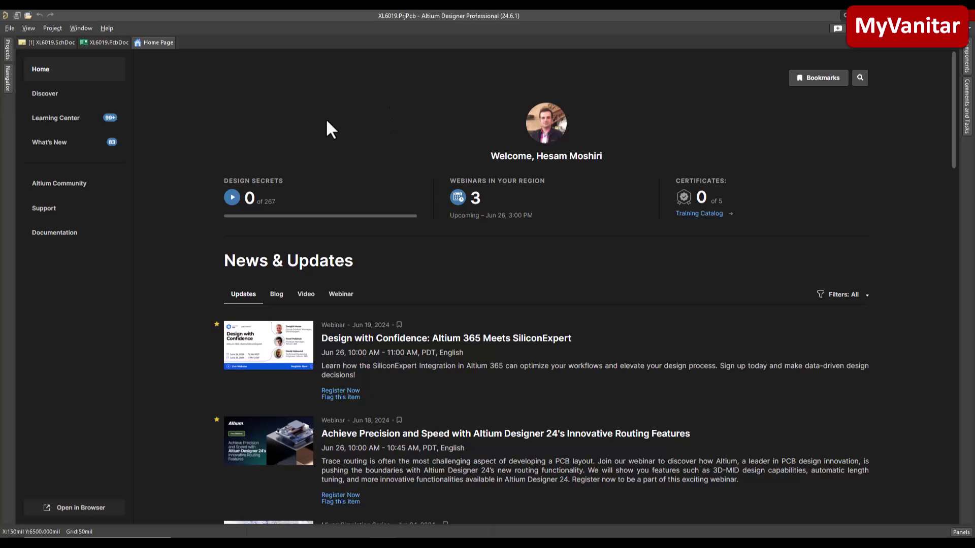
- Switch to the XL6019 schematic and zoom in on the USB4125 connector, briefly selecting it
click(91, 43)
click(75, 55)
right_drag(356, 192, 341, 211)
ctrl+scroll(342, 211, up, 2)
right_drag(347, 264, 354, 280)
ctrl+scroll(356, 280, down, 3)
ctrl+scroll(337, 305, up, 3)
ctrl+scroll(374, 268, down, 3)
ctrl+scroll(381, 217, up, 2)
click(325, 259)
ctrl+scroll(367, 237, up, 2)
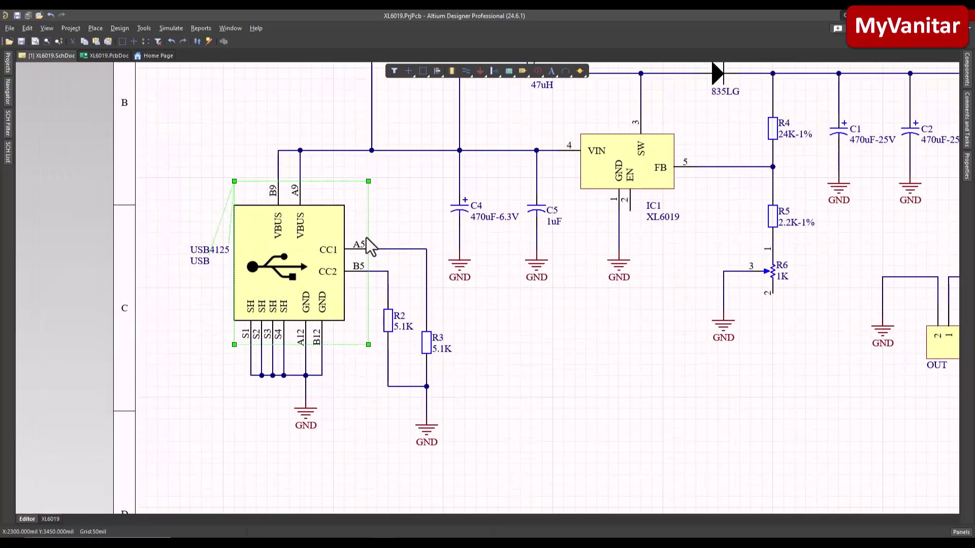
click(427, 312)
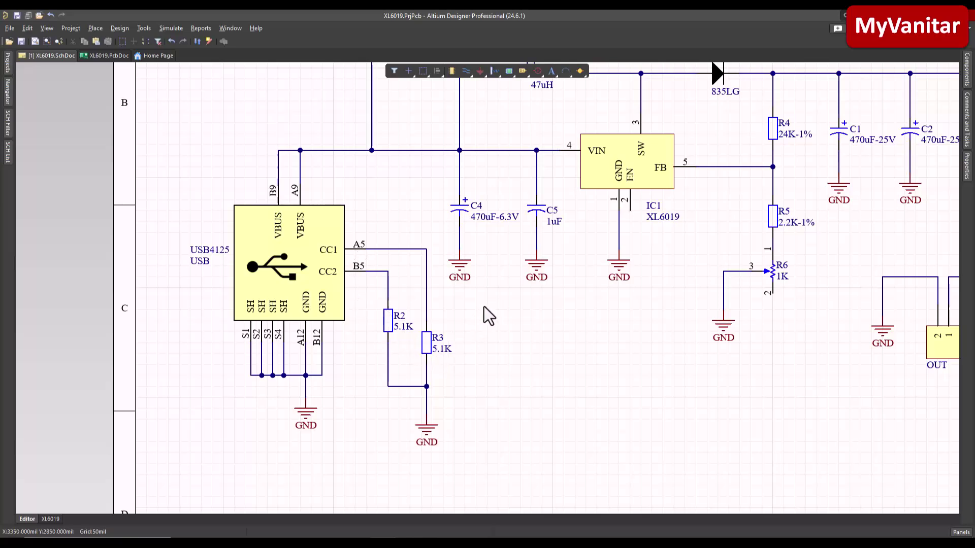
- Box-select the 5.1K CC resistors R2 and R3 with their wiring to point them out
right_drag(485, 320, 493, 328)
ctrl+scroll(415, 297, up, 2)
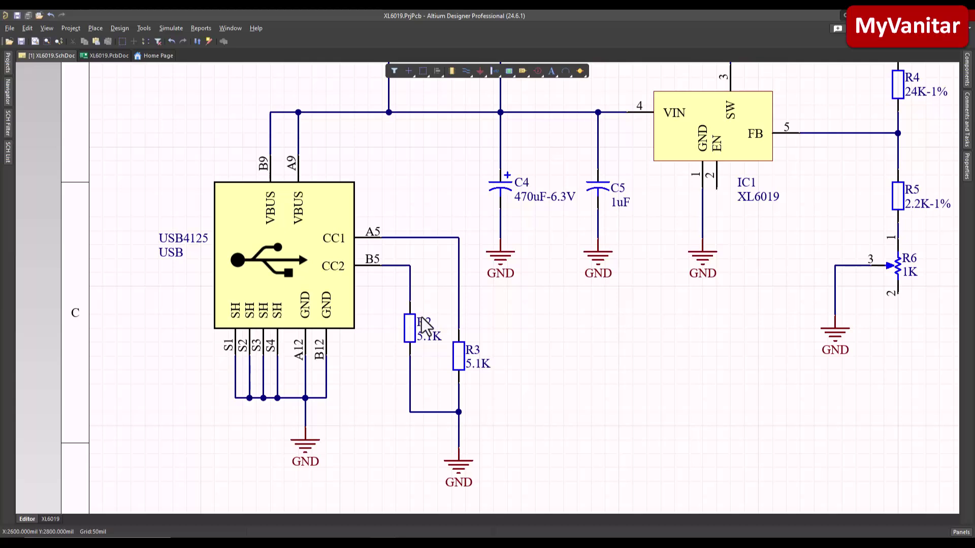
drag(518, 319, 383, 402)
click(566, 328)
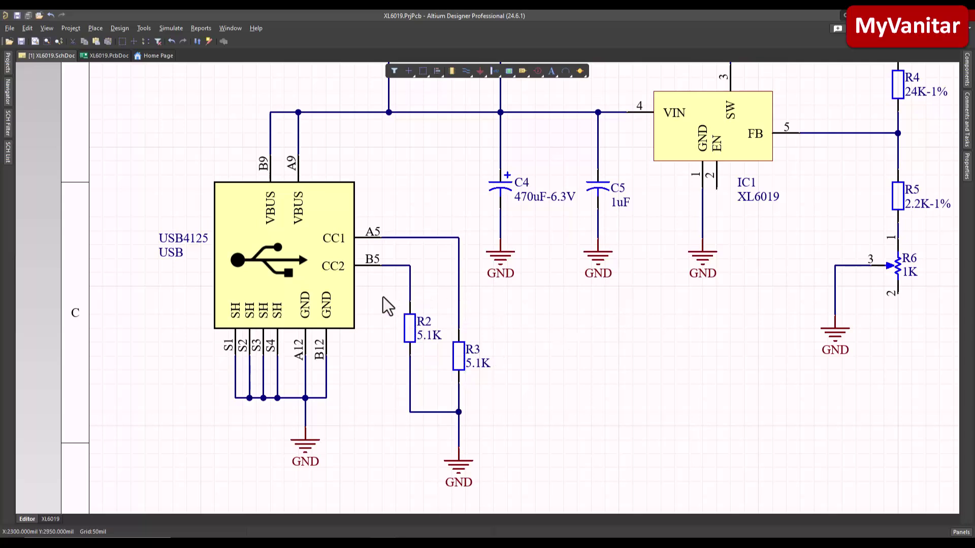
drag(405, 300, 508, 375)
ctrl+scroll(516, 301, up, 2)
ctrl+scroll(511, 294, down, 2)
- Box-select the USB4125 shield-pin wires to highlight them, then clear the selection
right_drag(511, 294, 489, 329)
ctrl+scroll(501, 315, up, 1)
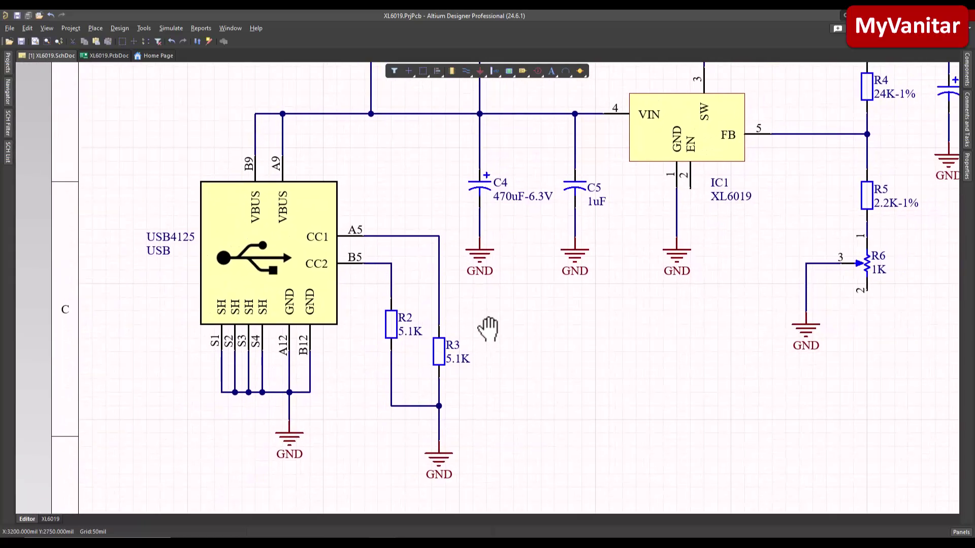
drag(162, 333, 273, 419)
click(166, 358)
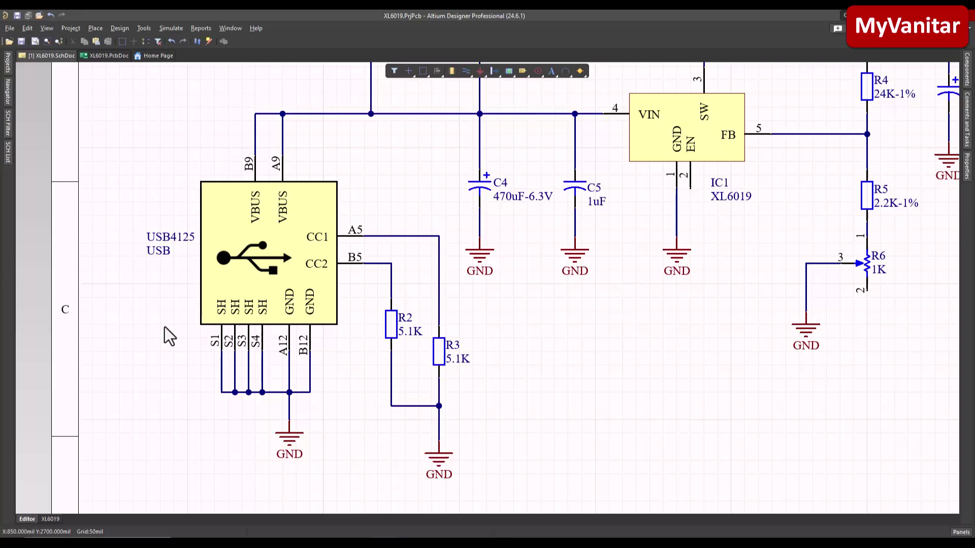
drag(169, 330, 336, 410)
click(336, 411)
click(85, 56)
ctrl+scroll(353, 333, up, 3)
ctrl+scroll(352, 332, up, 4)
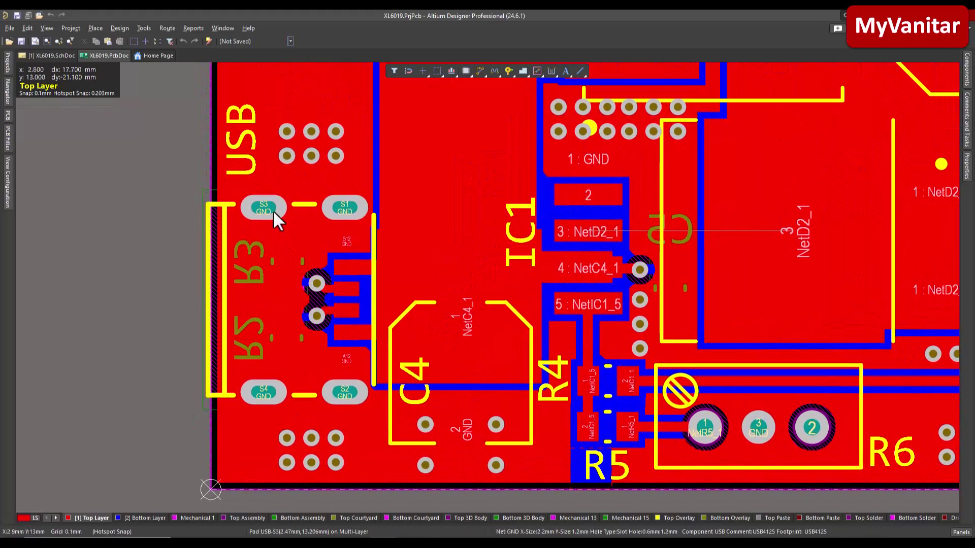
click(53, 56)
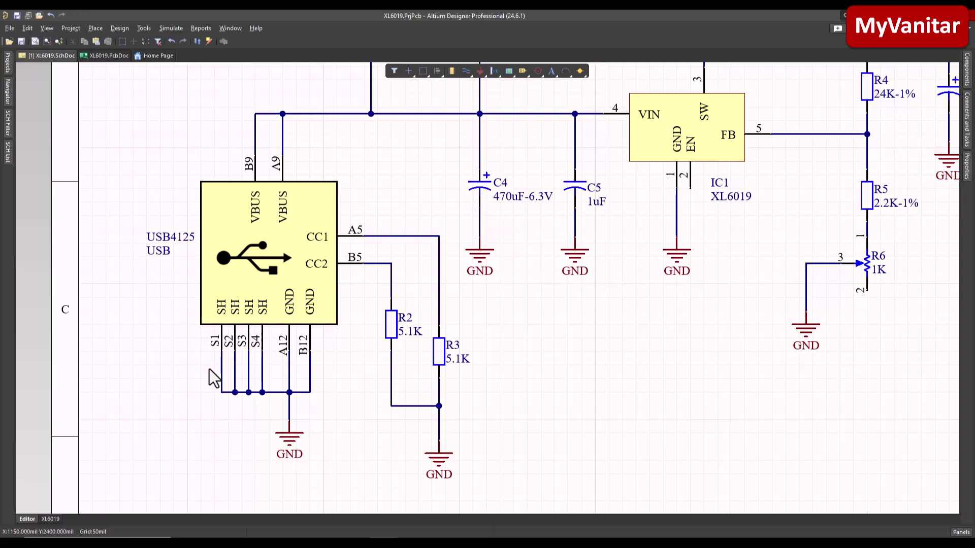
ctrl+scroll(371, 262, down, 3)
ctrl+scroll(371, 262, up, 4)
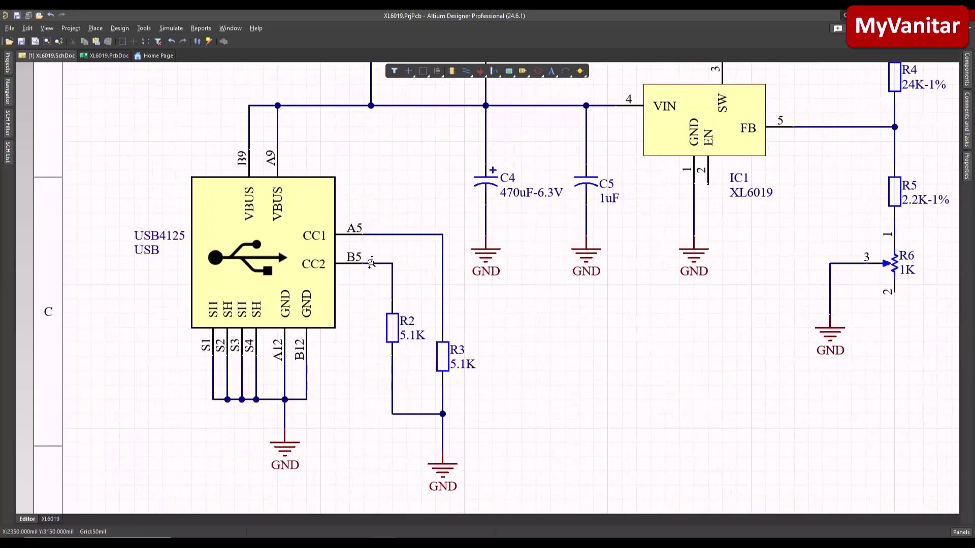
ctrl+scroll(371, 263, down, 1)
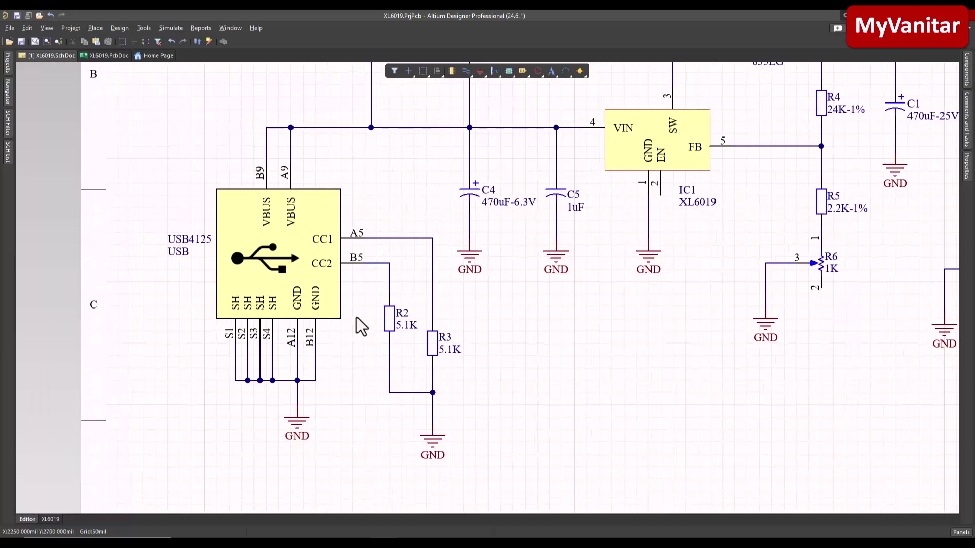
click(103, 56)
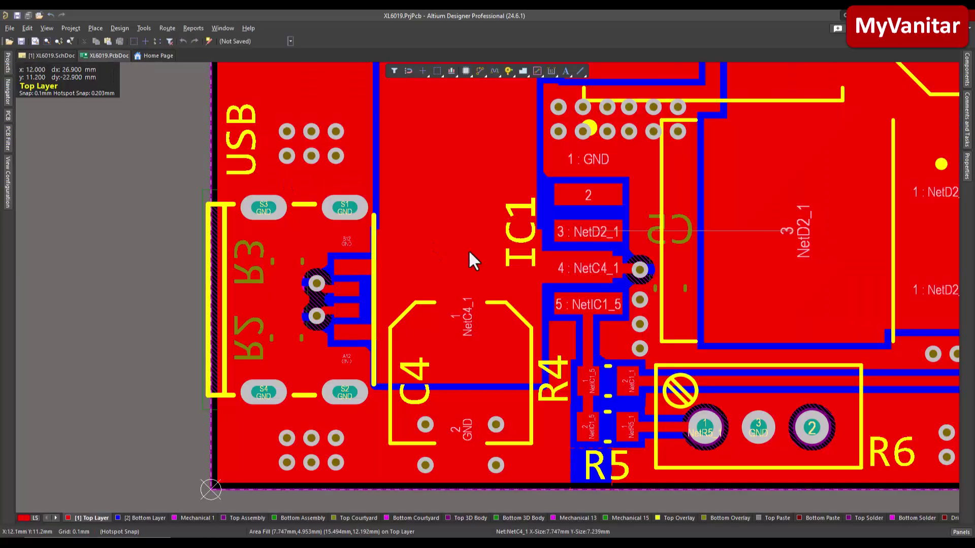
ctrl+scroll(483, 265, down, 3)
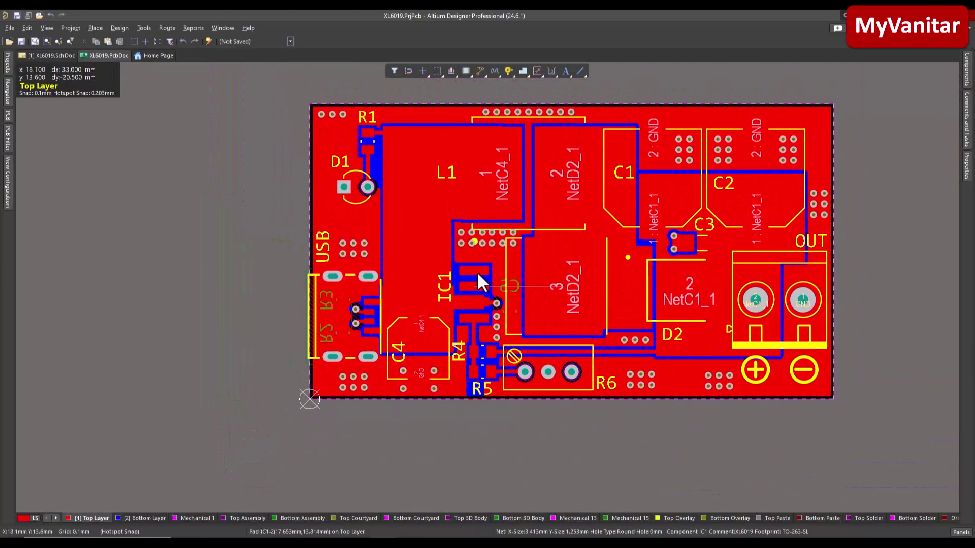
right_drag(441, 278, 422, 279)
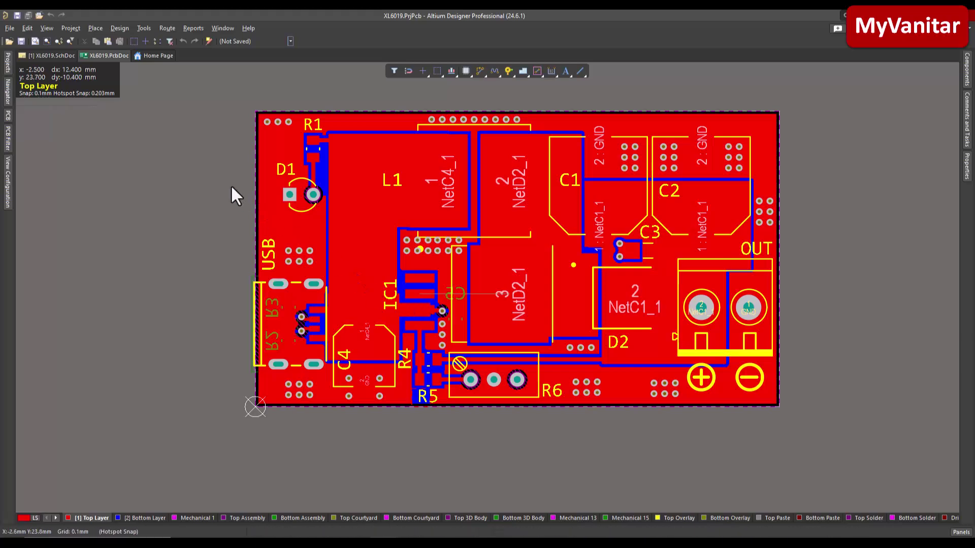
click(50, 56)
right_drag(434, 215, 425, 306)
ctrl+scroll(407, 263, down, 2)
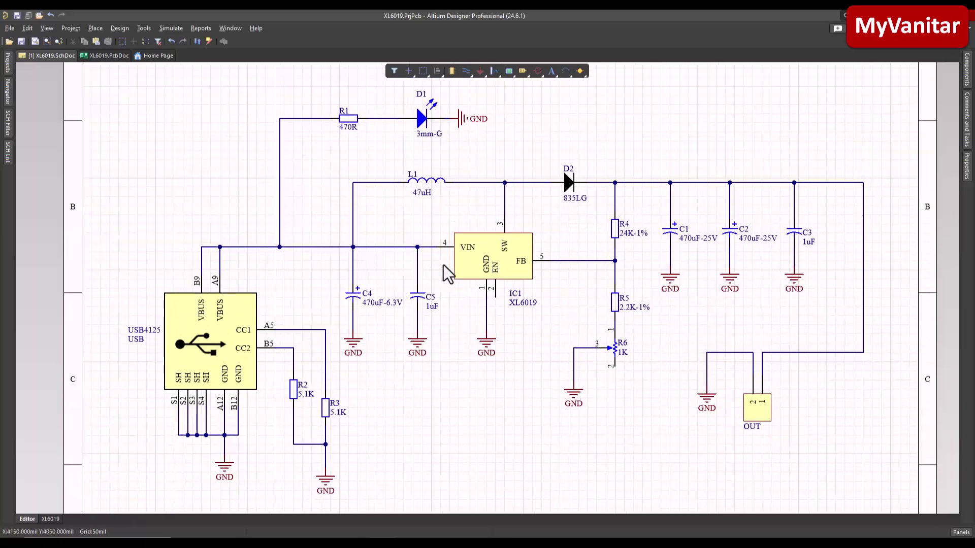
click(354, 298)
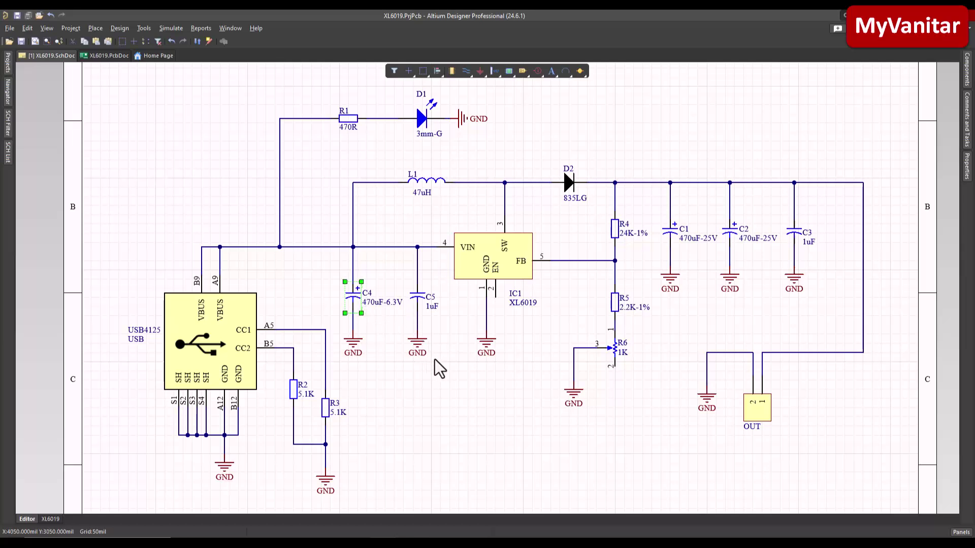
click(489, 274)
click(563, 272)
ctrl+scroll(531, 304, up, 3)
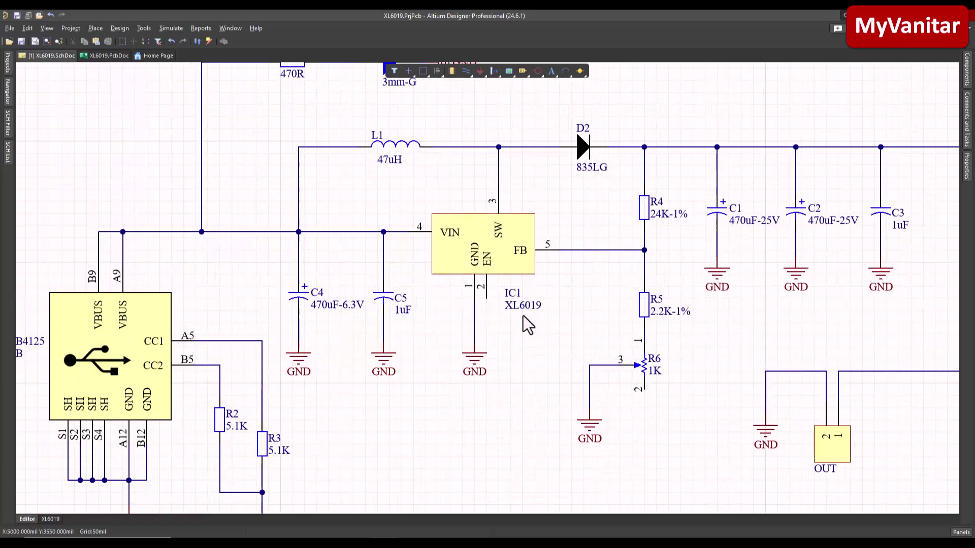
right_drag(583, 200, 567, 250)
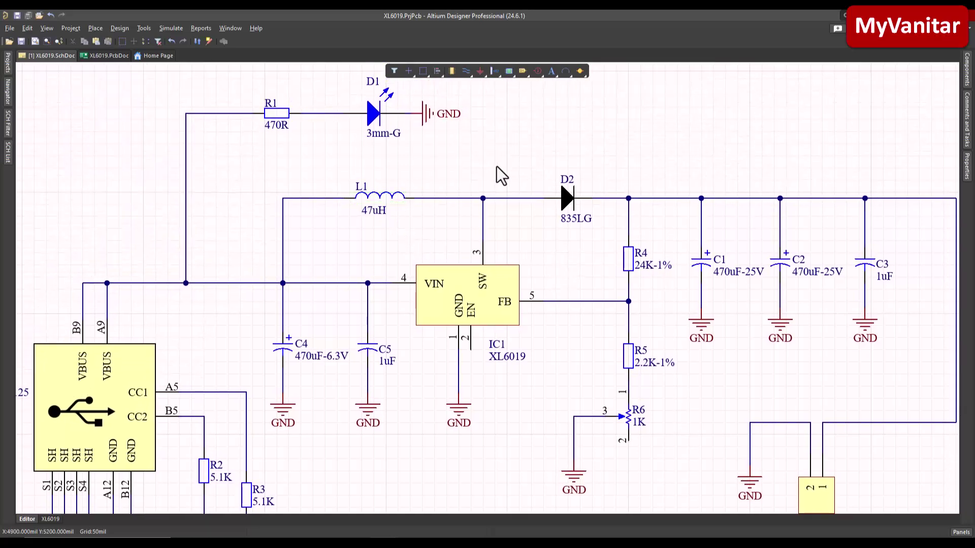
right_drag(629, 169, 526, 180)
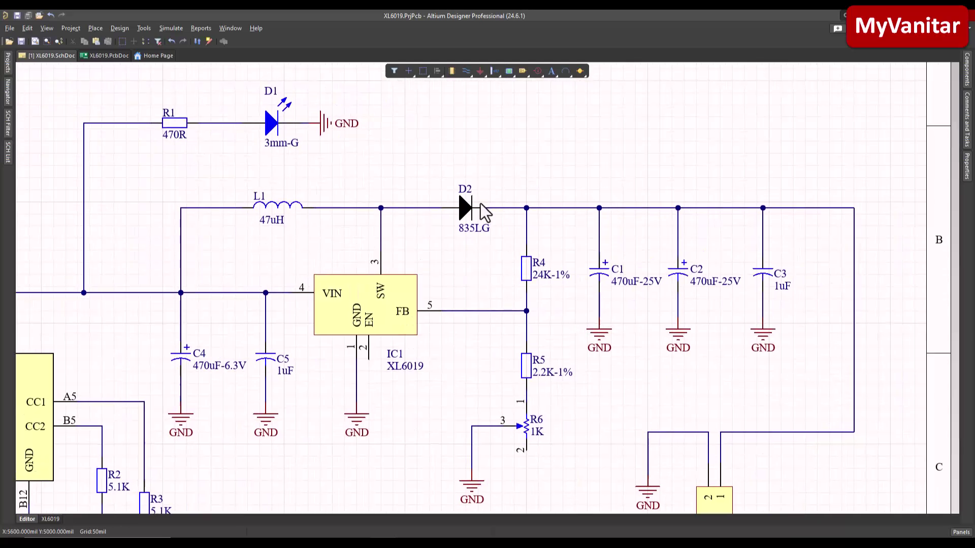
click(466, 201)
click(525, 169)
right_drag(558, 309, 556, 234)
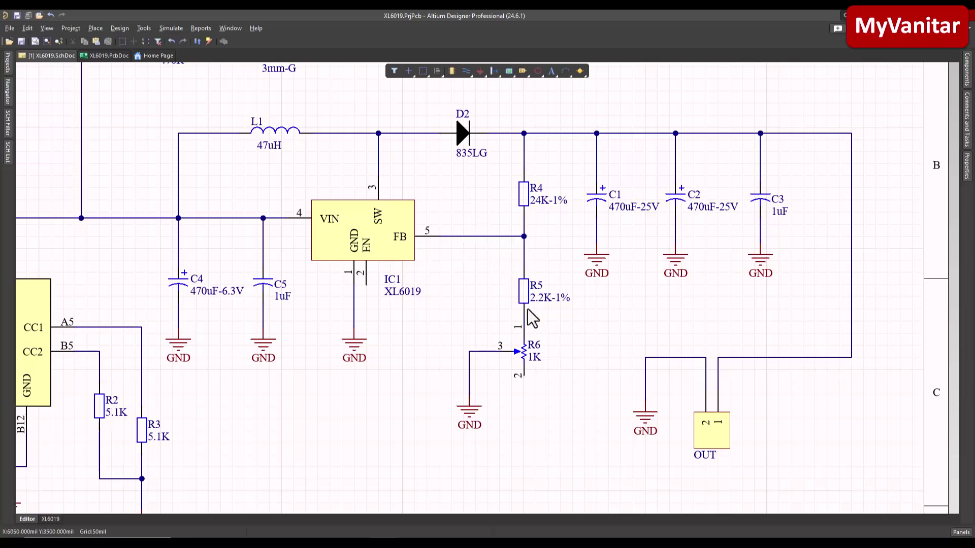
click(525, 353)
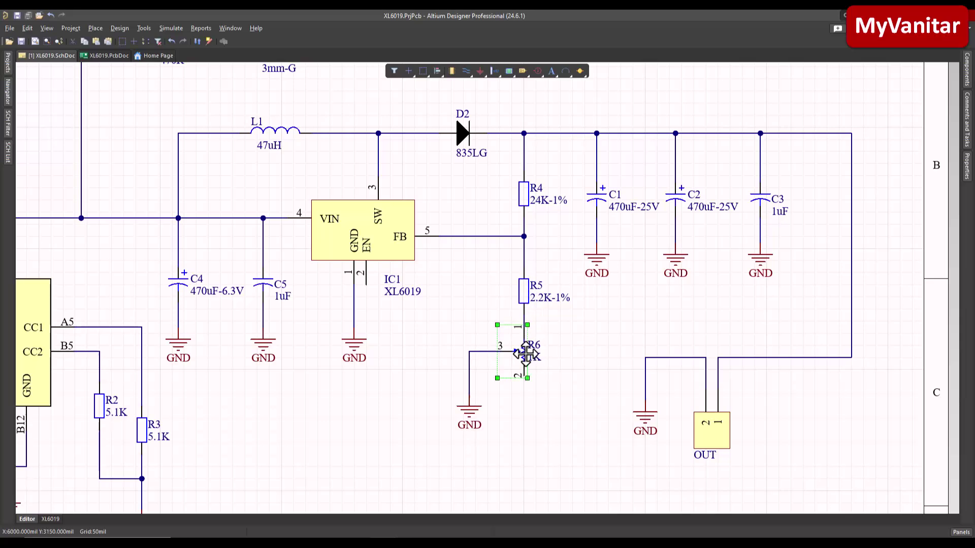
click(584, 349)
right_drag(584, 349, 551, 292)
click(548, 285)
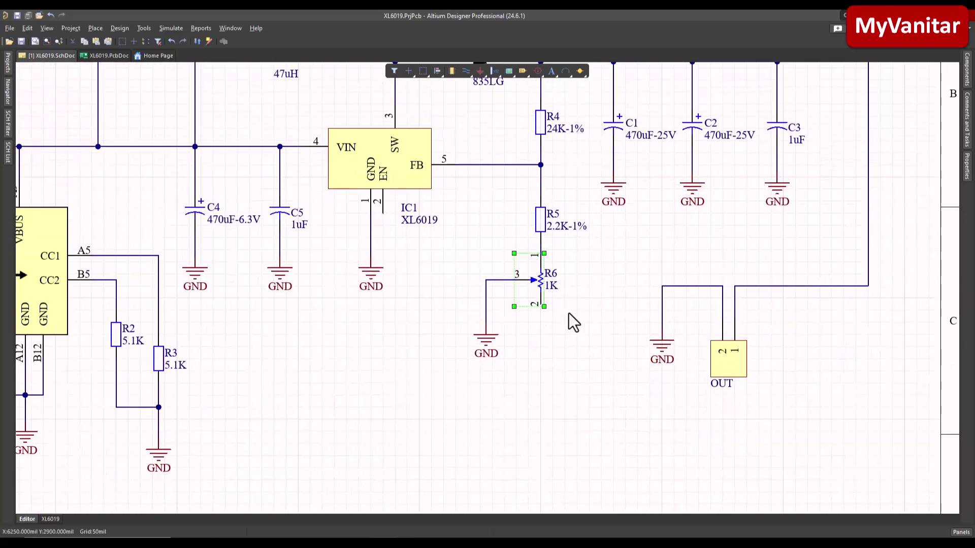
ctrl+scroll(568, 312, up, 1)
click(601, 274)
right_drag(602, 274, 578, 339)
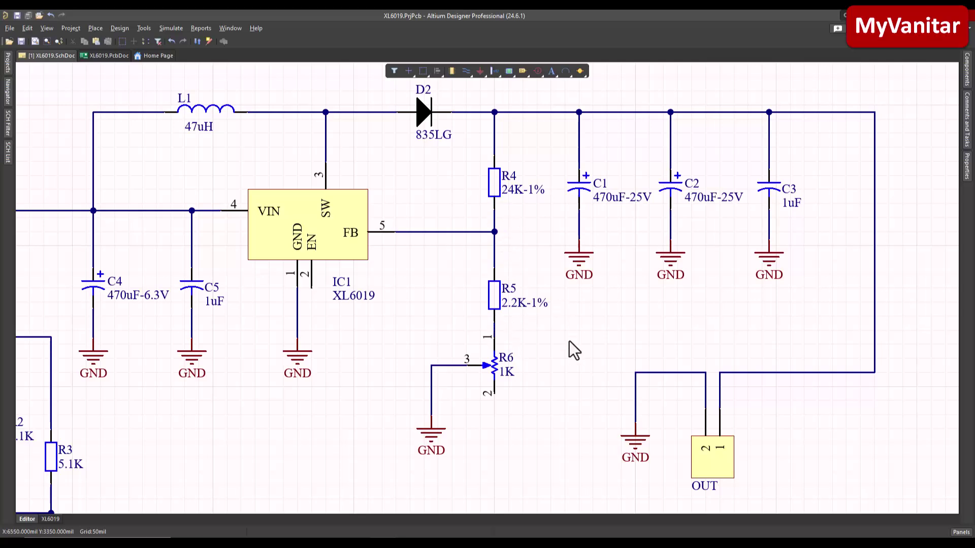
click(496, 369)
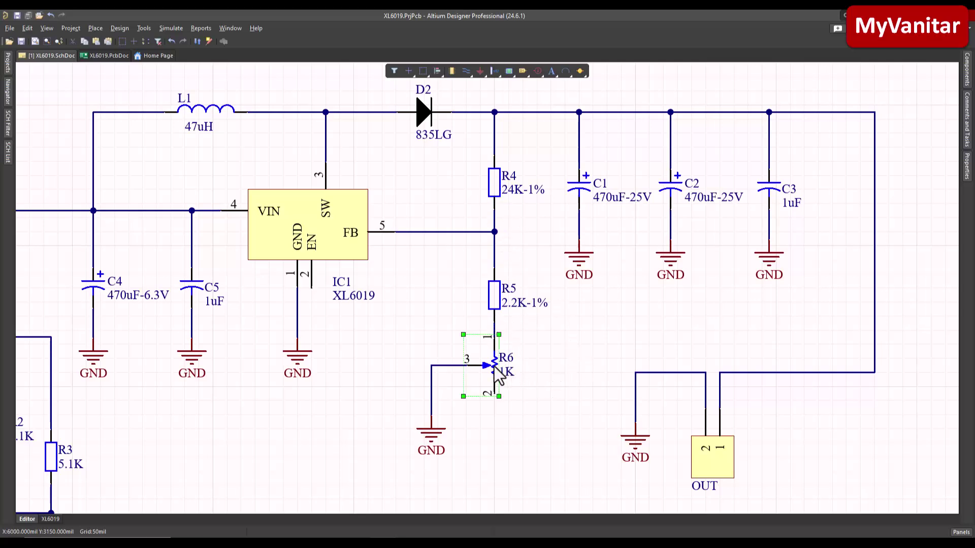
click(559, 343)
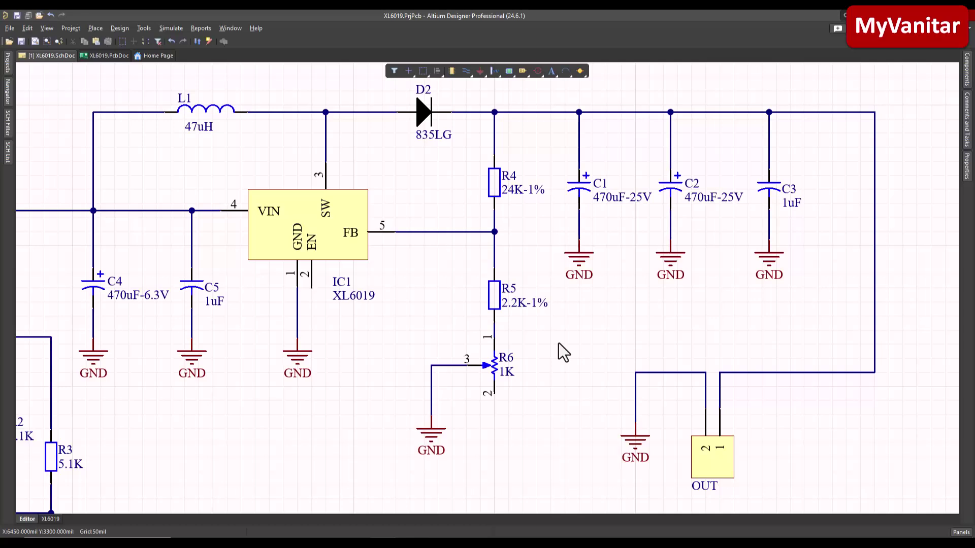
right_drag(638, 315, 547, 361)
drag(454, 127, 705, 350)
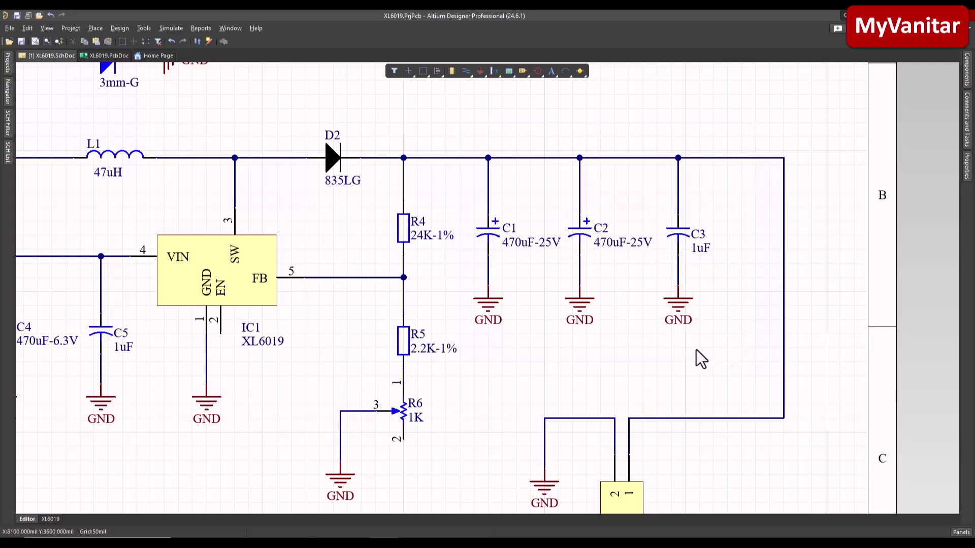
right_drag(690, 353, 660, 363)
ctrl+scroll(652, 347, up, 1)
ctrl+scroll(652, 346, down, 2)
right_drag(615, 437, 629, 404)
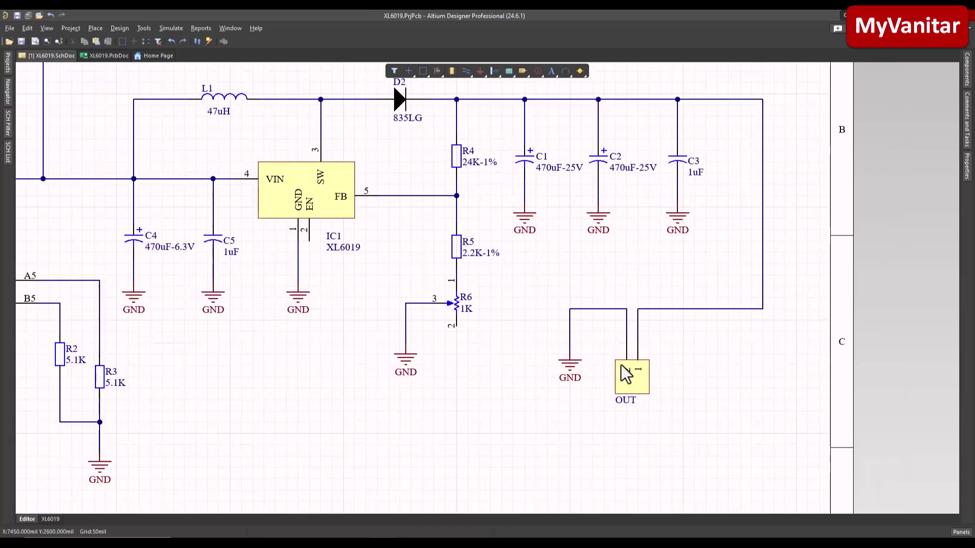
click(630, 395)
click(528, 386)
right_drag(495, 308, 547, 326)
ctrl+scroll(573, 300, down, 1)
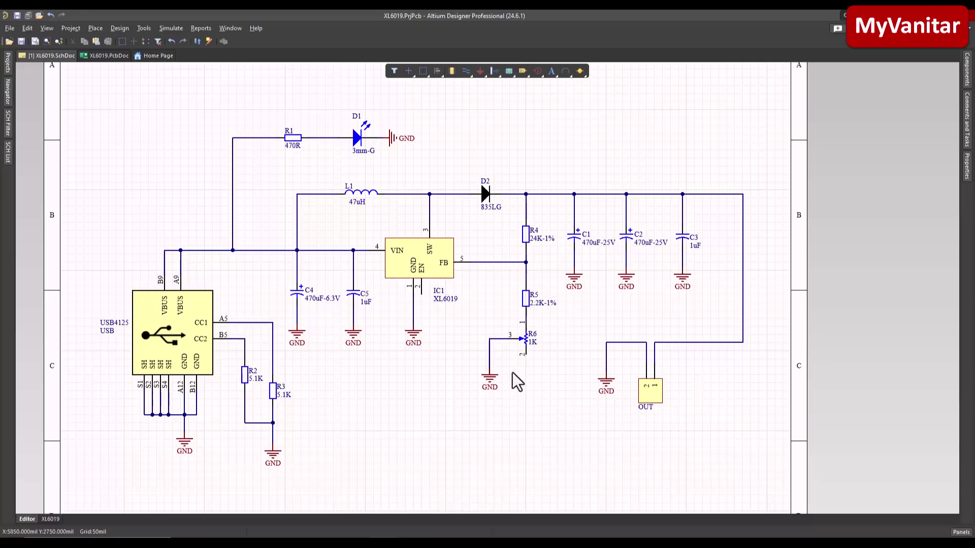
- Open XL6019.PcbDoc, compare the Bottom and Top Layers, and show board size and component counts
click(108, 57)
ctrl+scroll(561, 206, down, 3)
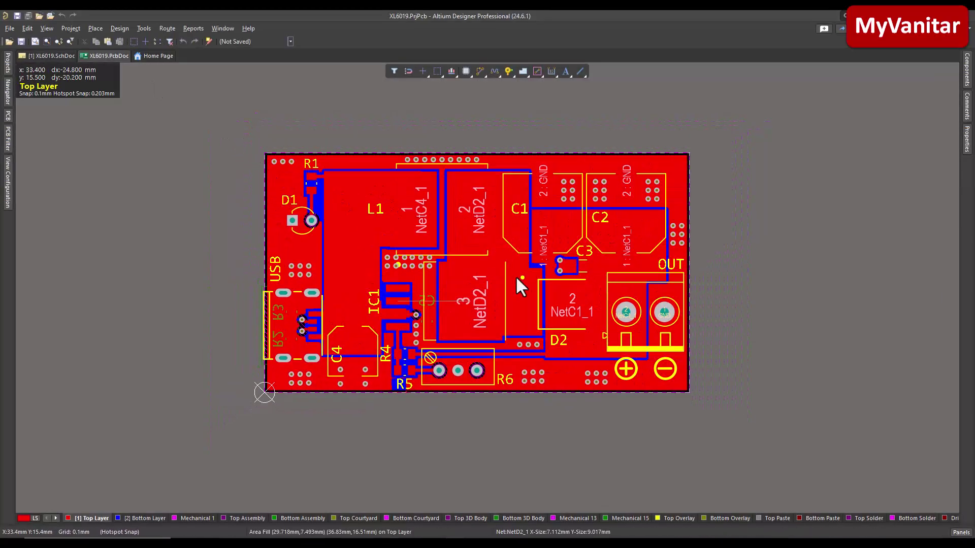
mouse_move(513, 278)
right_down()
mouse_move(528, 279)
mouse_move(517, 283)
right_up()
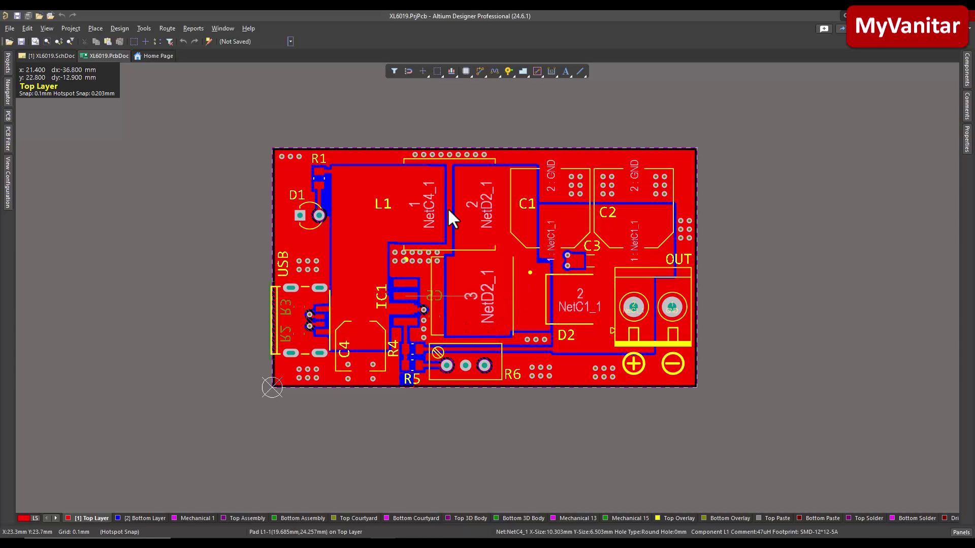
click(143, 518)
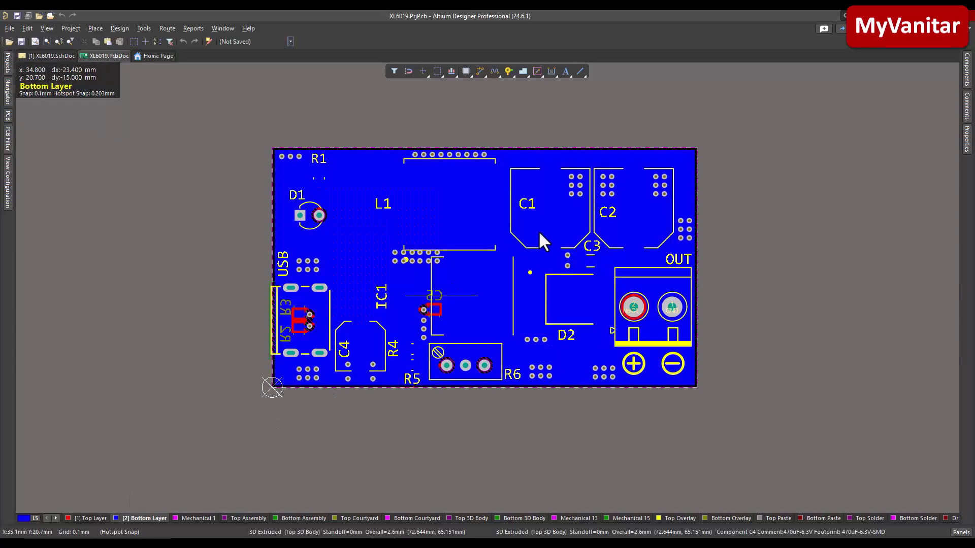
click(94, 518)
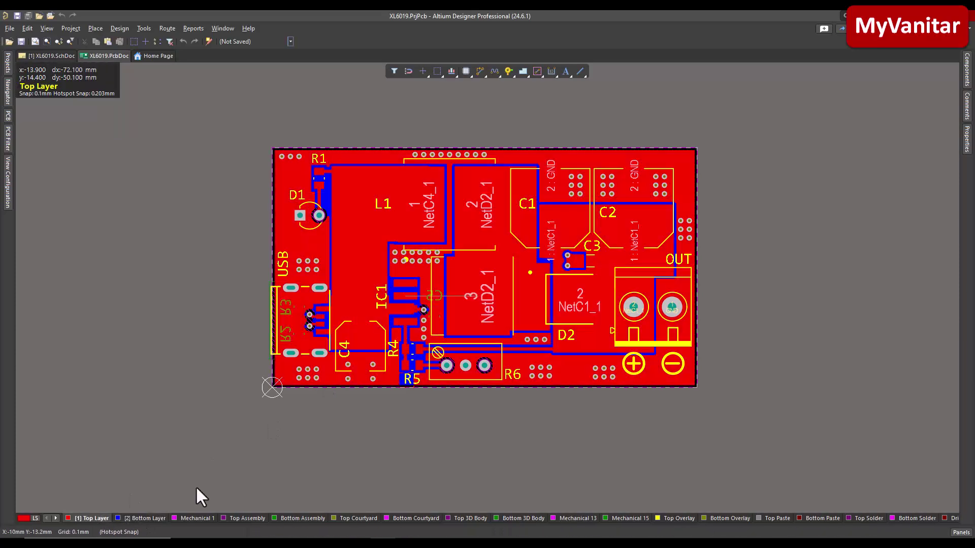
click(967, 153)
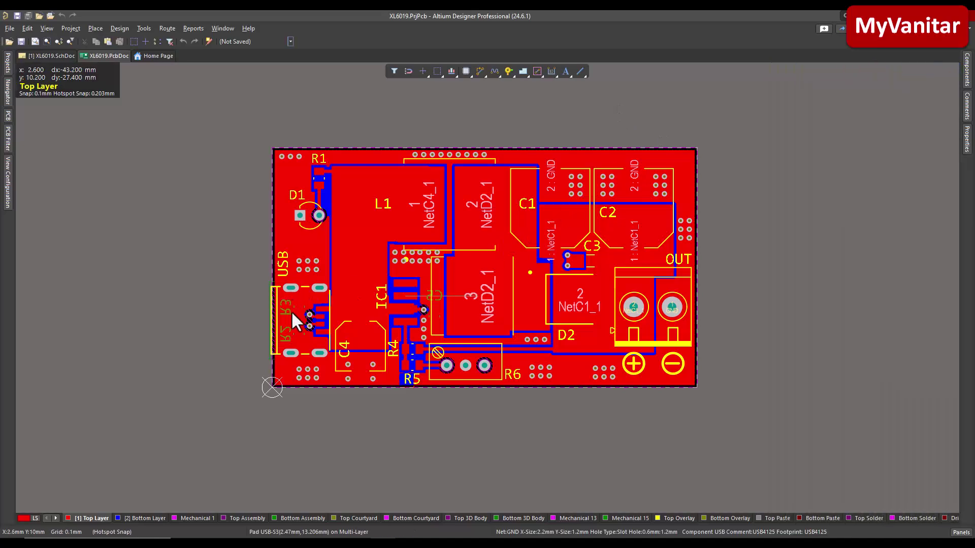
- Zoom around the USB connector, then zoom out and centre the whole XL6019 board
ctrl+scroll(293, 313, up, 4)
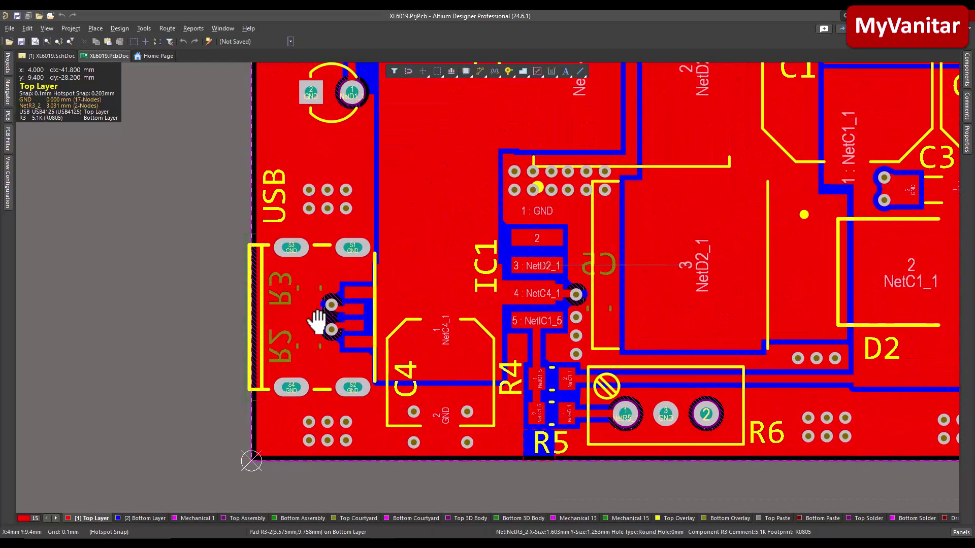
ctrl+scroll(317, 320, up, 3)
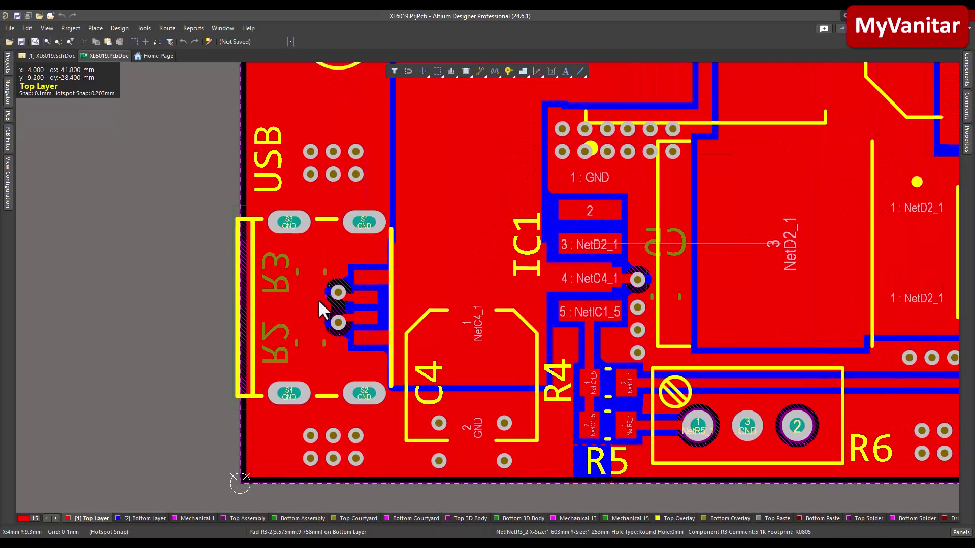
ctrl+scroll(356, 254, down, 5)
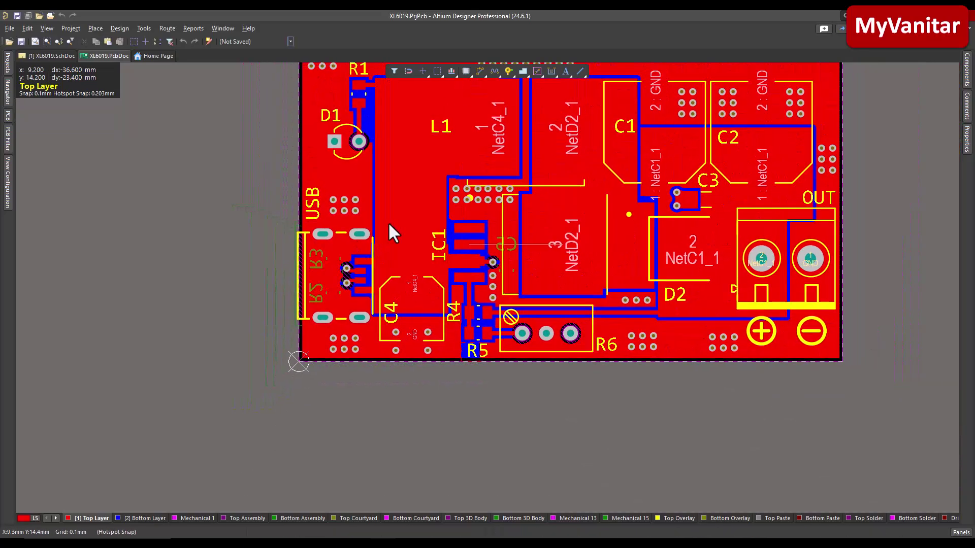
right_drag(391, 224, 359, 276)
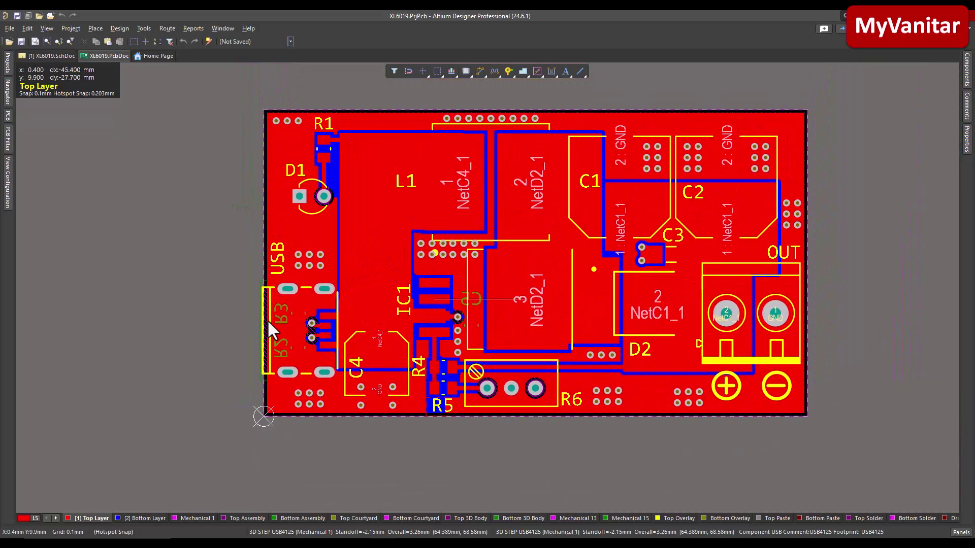
right_drag(517, 248, 513, 268)
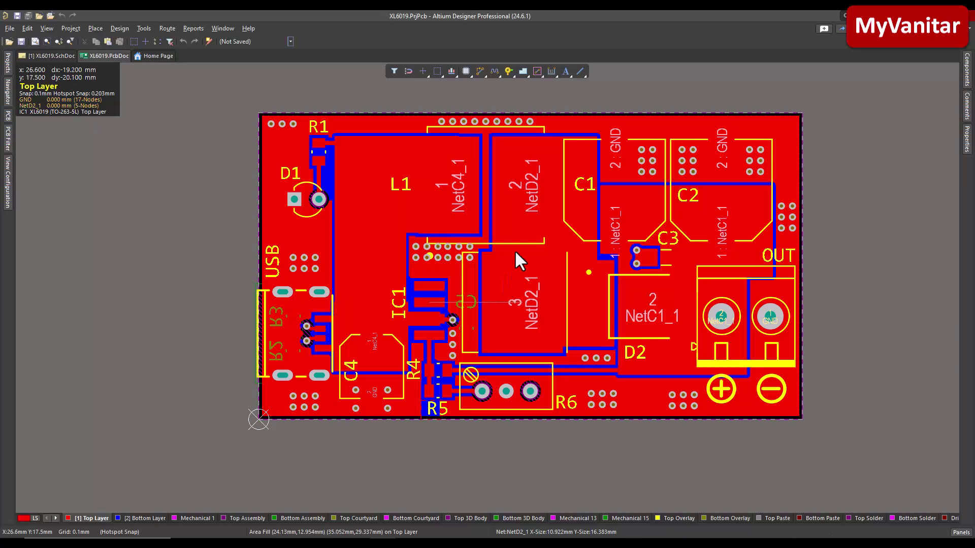
right_drag(516, 265, 507, 278)
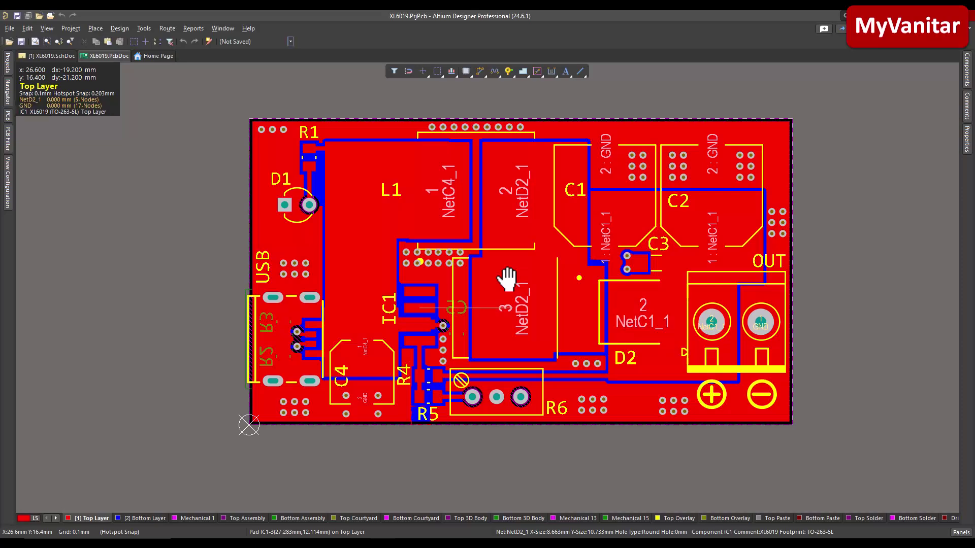
ctrl+scroll(508, 280, up, 1)
ctrl+scroll(508, 279, down, 3)
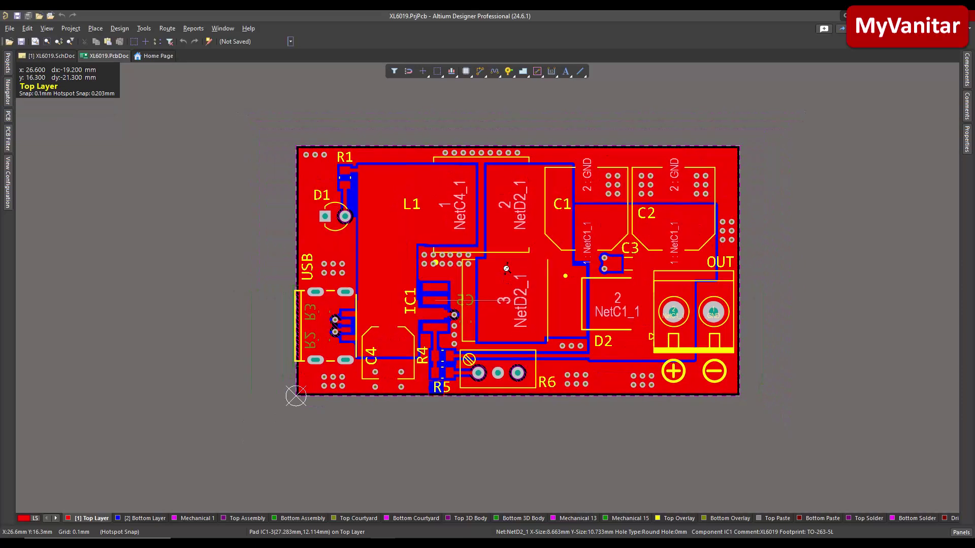
right_drag(504, 278, 500, 276)
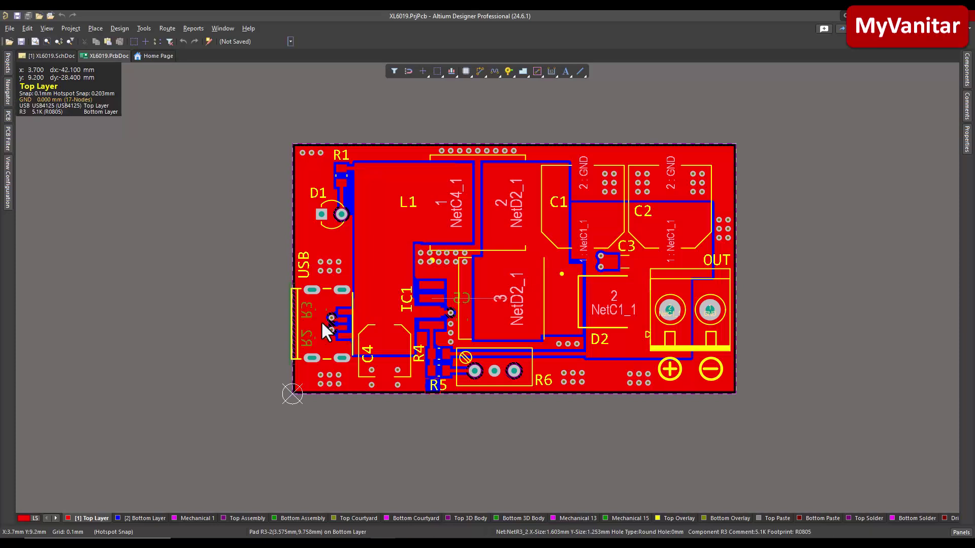
ctrl+scroll(528, 279, up, 1)
ctrl+scroll(528, 279, down, 1)
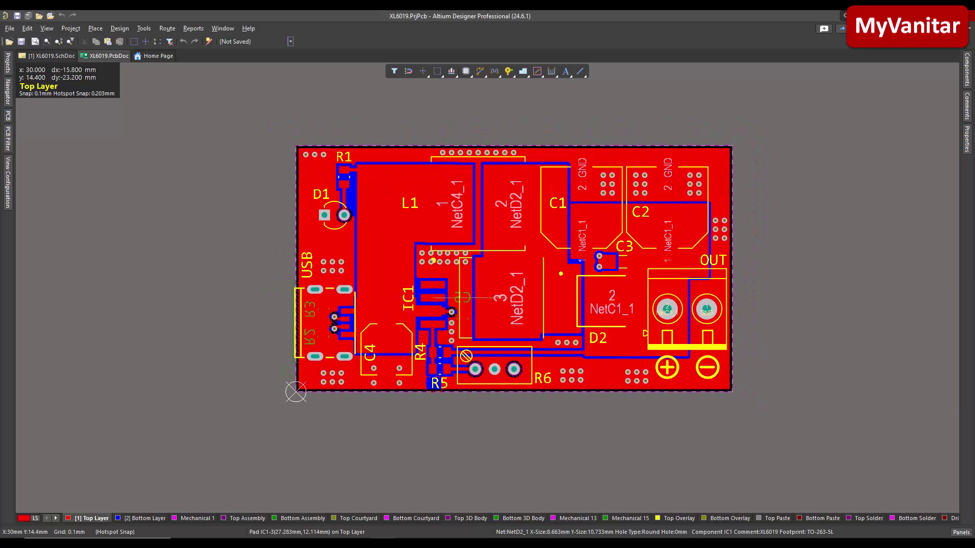
- Show only the active copper layer and delete the stray horizontal NetC1_1 track
click(8, 178)
click(109, 159)
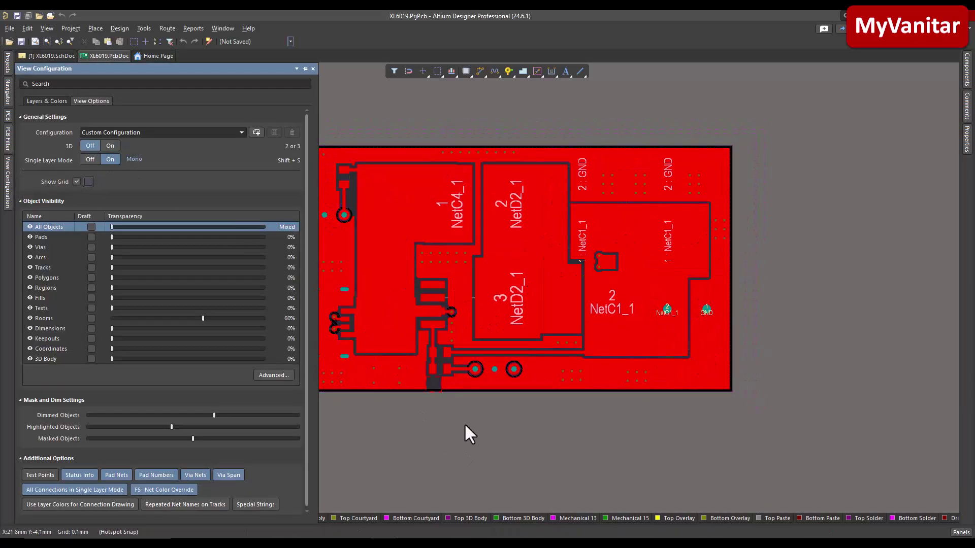
ctrl+scroll(453, 307, up, 1)
right_drag(454, 308, 443, 318)
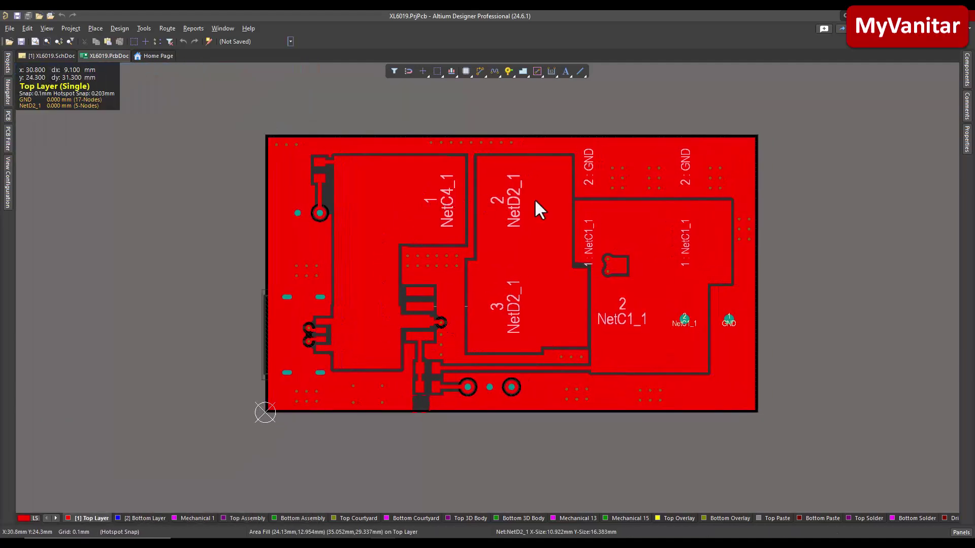
click(371, 224)
click(372, 225)
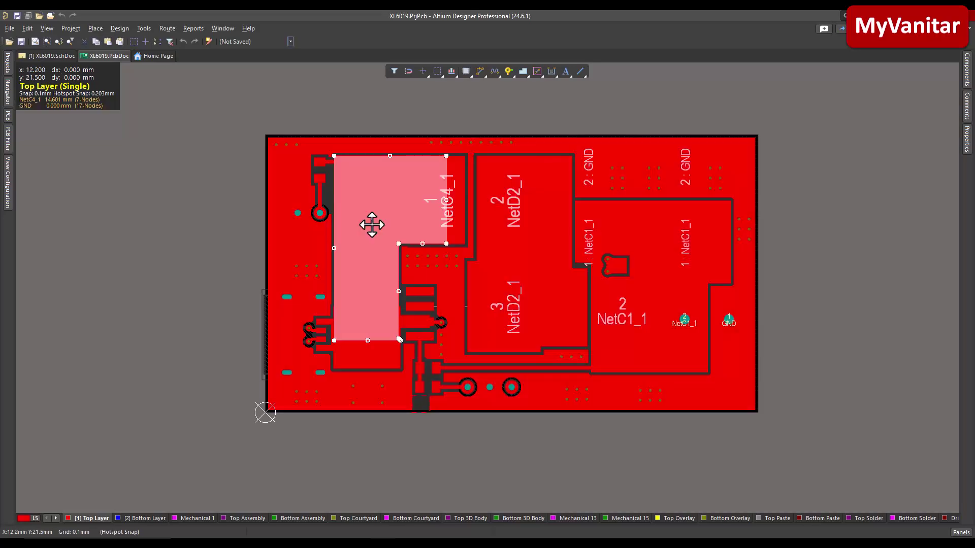
click(513, 368)
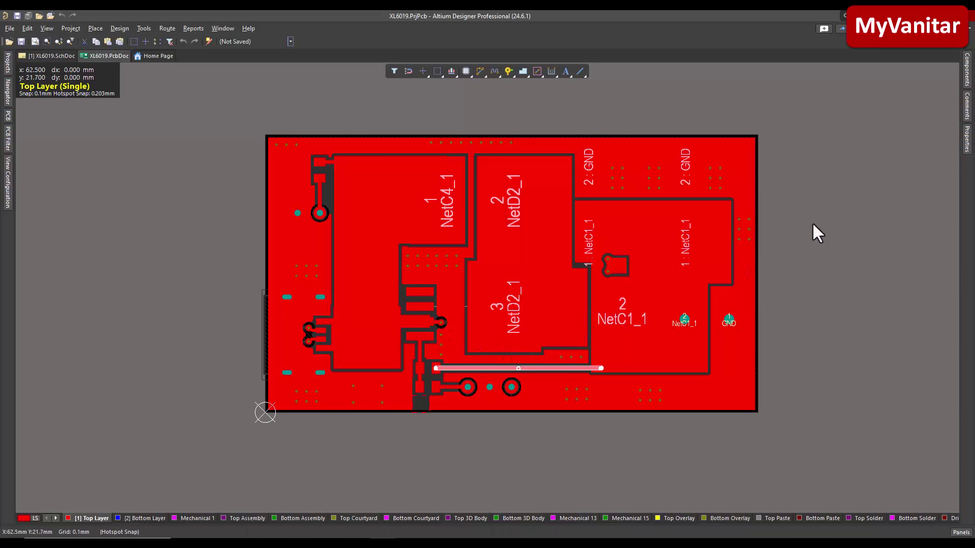
key(Delete)
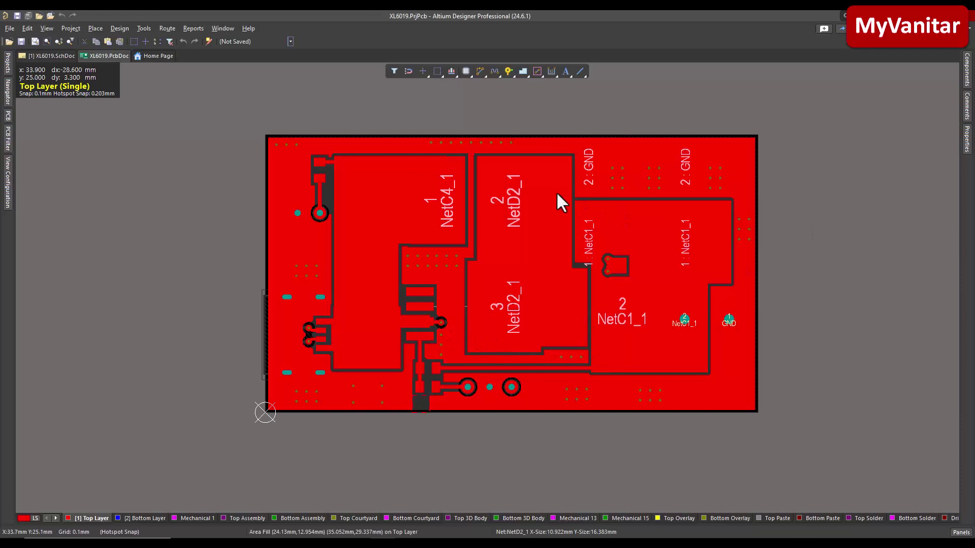
- Inspect the top-layer pours: the NetD2_1 copper rectangle under L1 and the NetC1_1 polygon
click(529, 180)
click(529, 180)
click(529, 180)
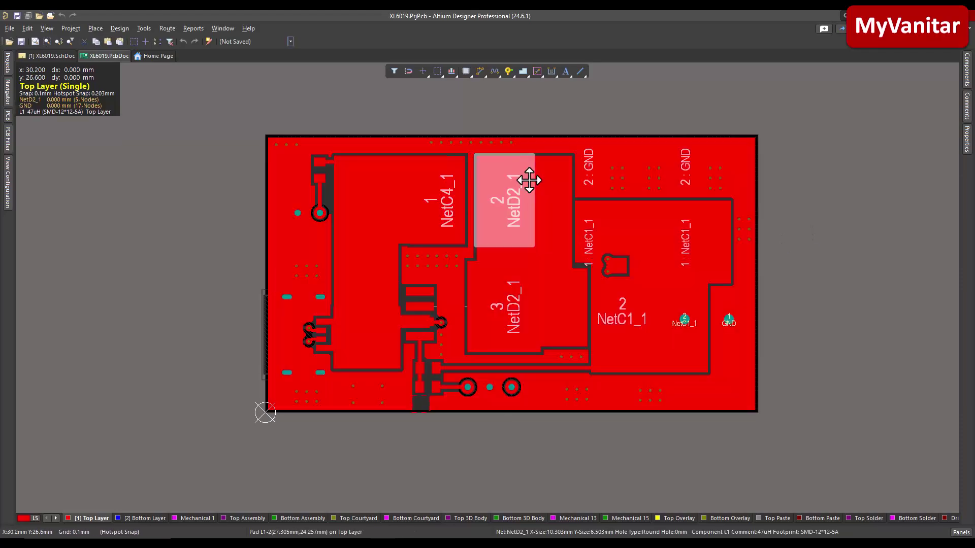
click(529, 180)
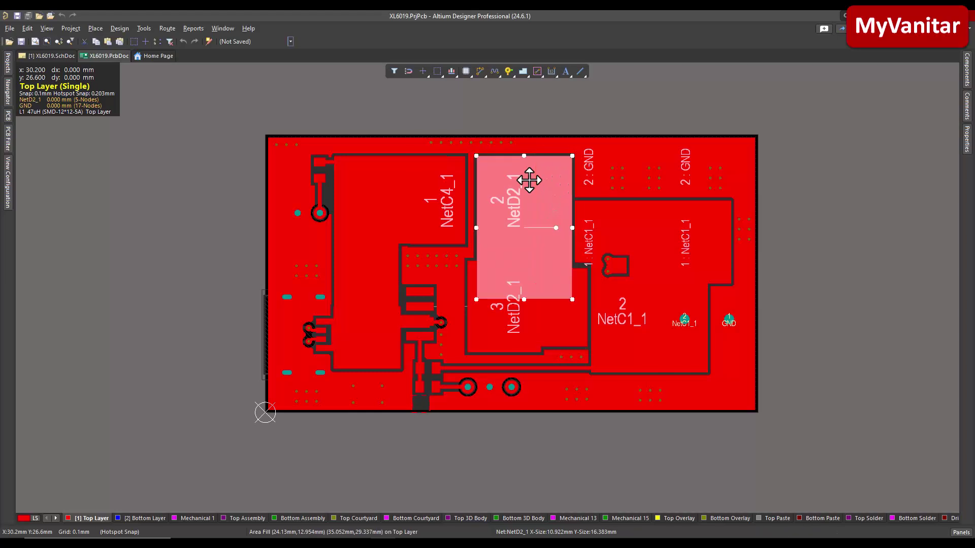
click(657, 224)
click(658, 227)
click(658, 227)
click(658, 227)
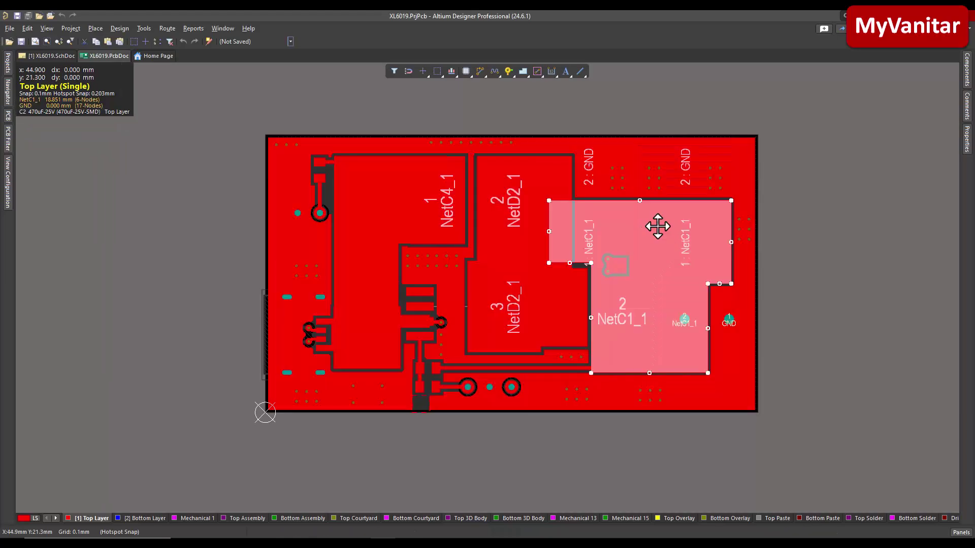
click(783, 275)
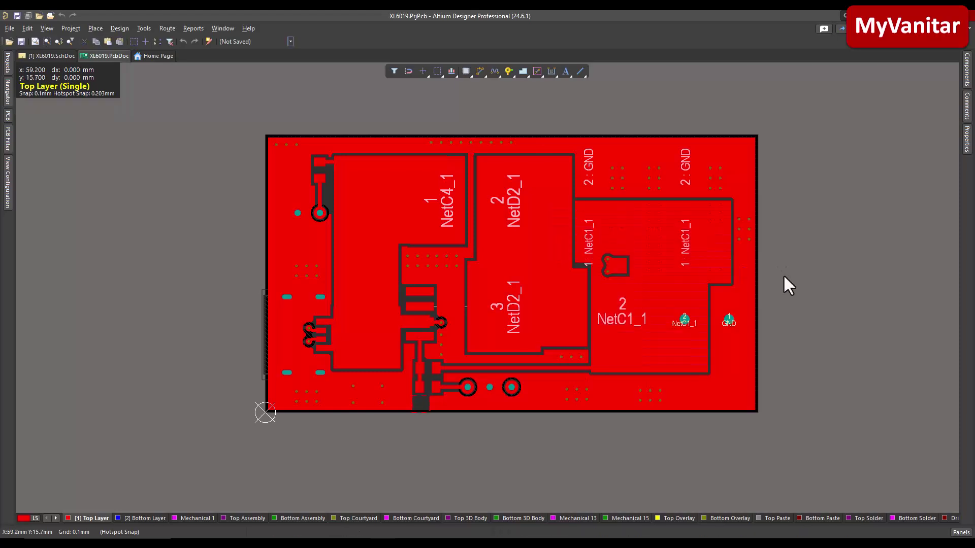
- Switch to the Bottom Layer and look over its GND copper pour
click(144, 518)
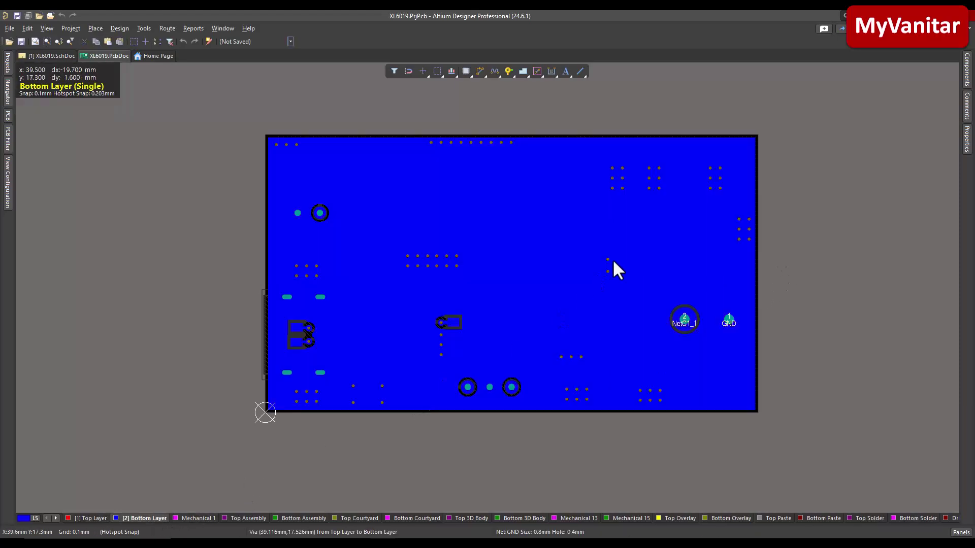
right_drag(618, 252, 615, 248)
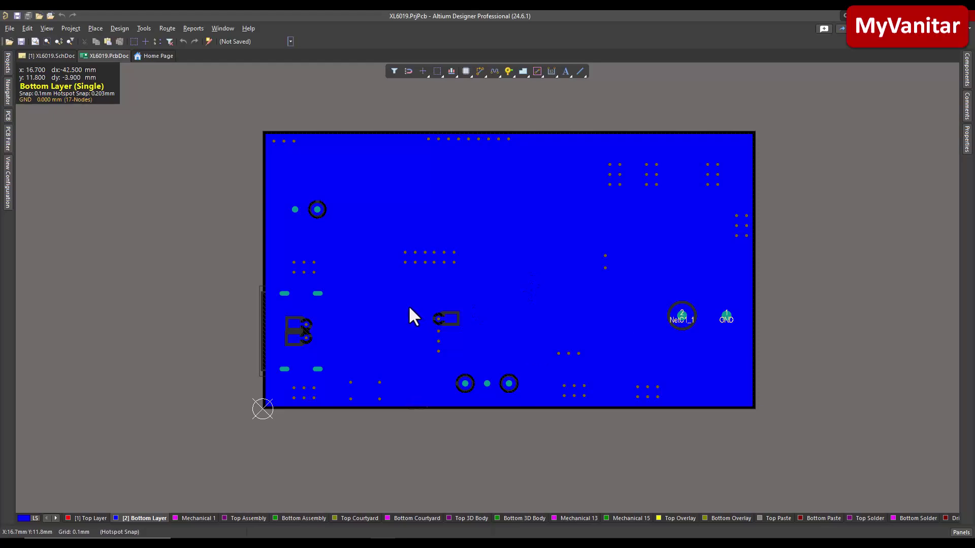
- Return to the Top Layer and set Single Layer Mode to Off so all layers show
click(87, 518)
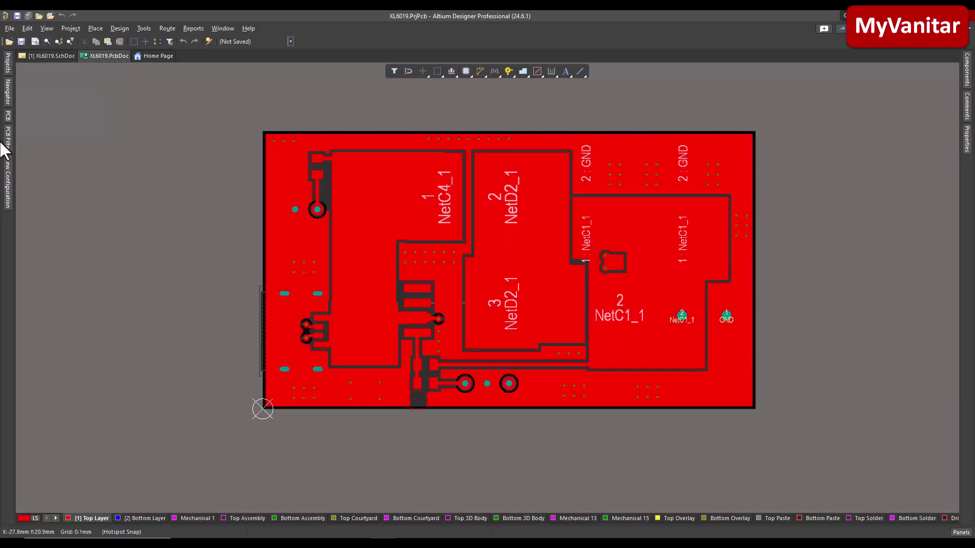
click(10, 170)
click(98, 159)
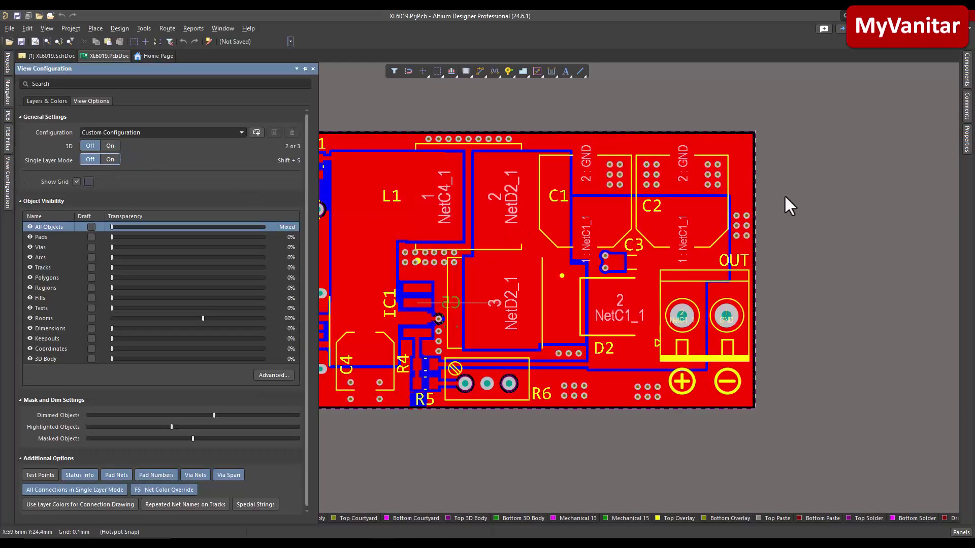
key(ctrl+Page_Down)
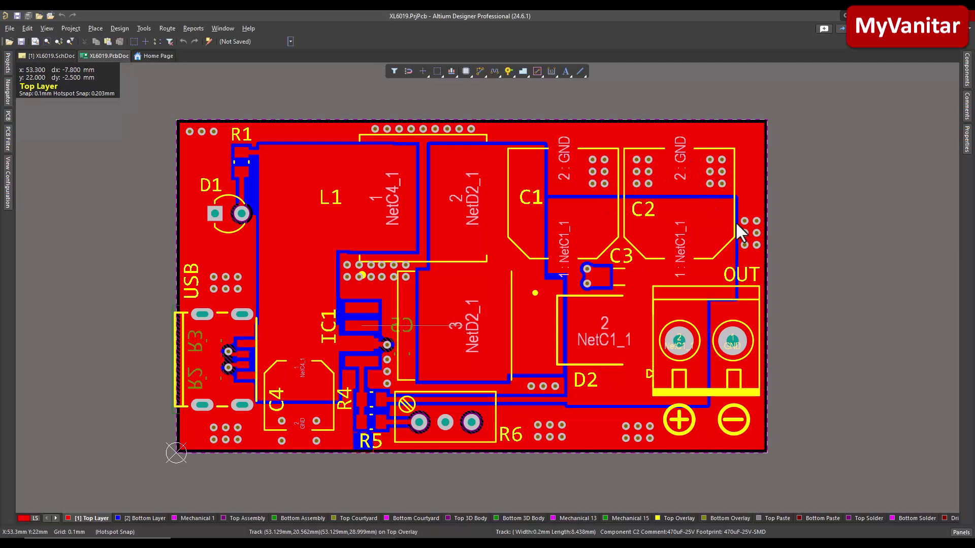
- Pan and zoom across the fully routed board to review it
right_drag(730, 274, 734, 254)
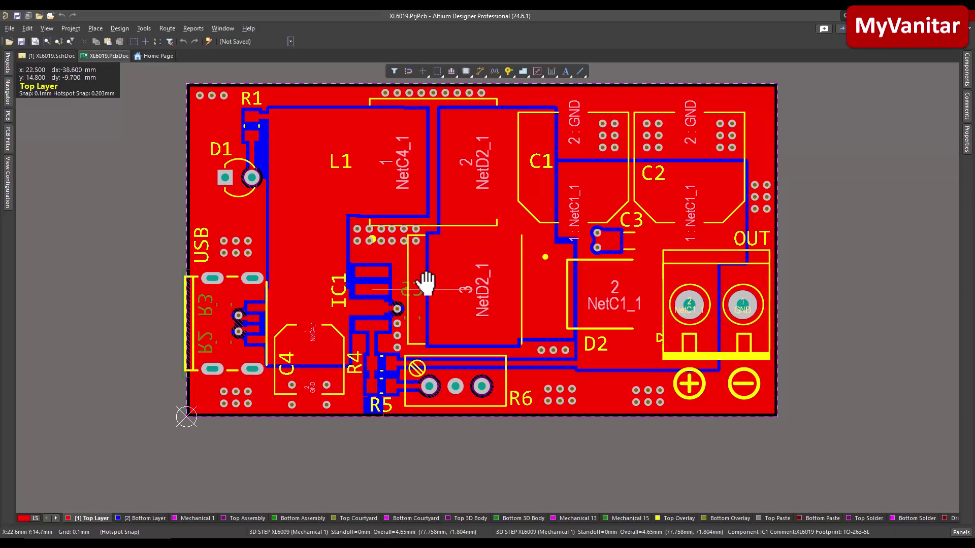
scroll(406, 286, up, 1)
ctrl+scroll(392, 283, up, 2)
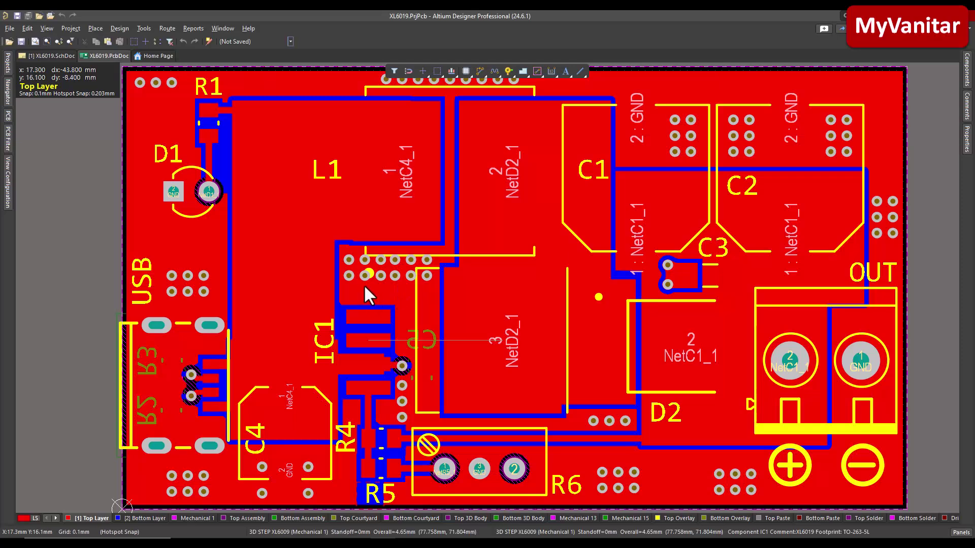
ctrl+scroll(358, 294, down, 2)
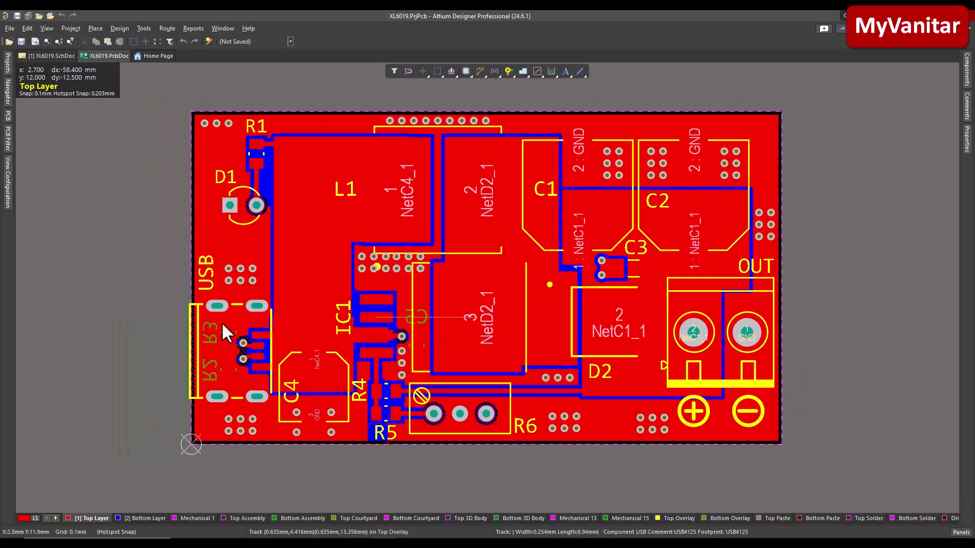
right_drag(235, 376, 237, 341)
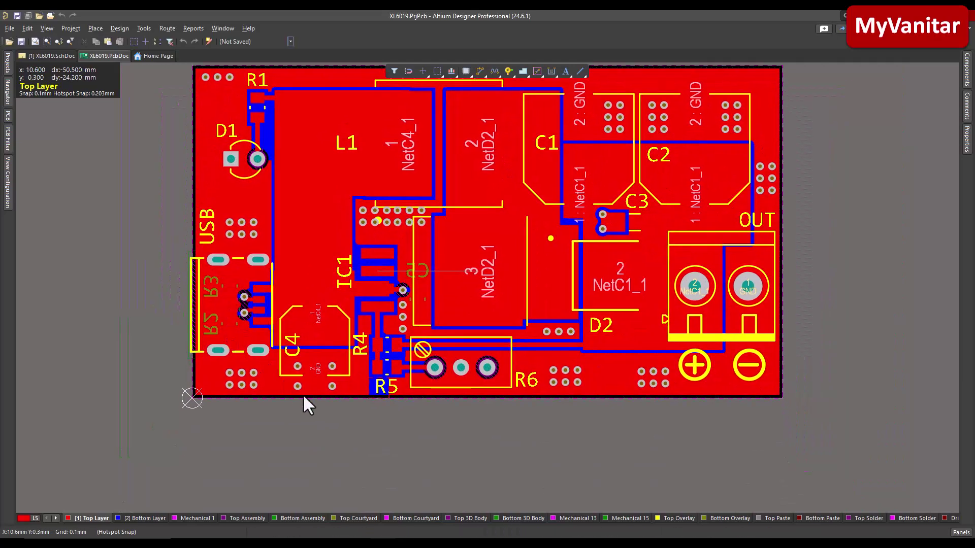
ctrl+scroll(308, 388, up, 1)
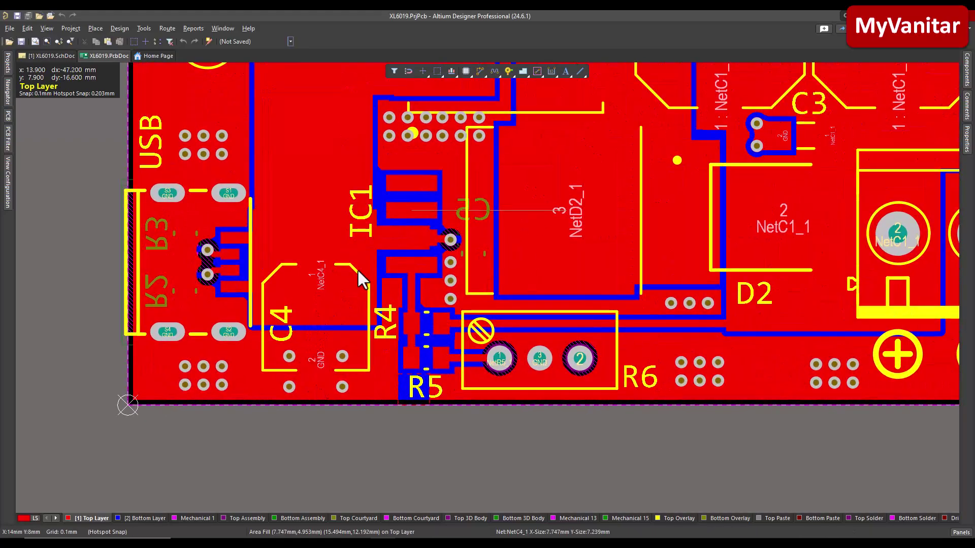
ctrl+scroll(388, 338, down, 3)
right_drag(457, 285, 485, 276)
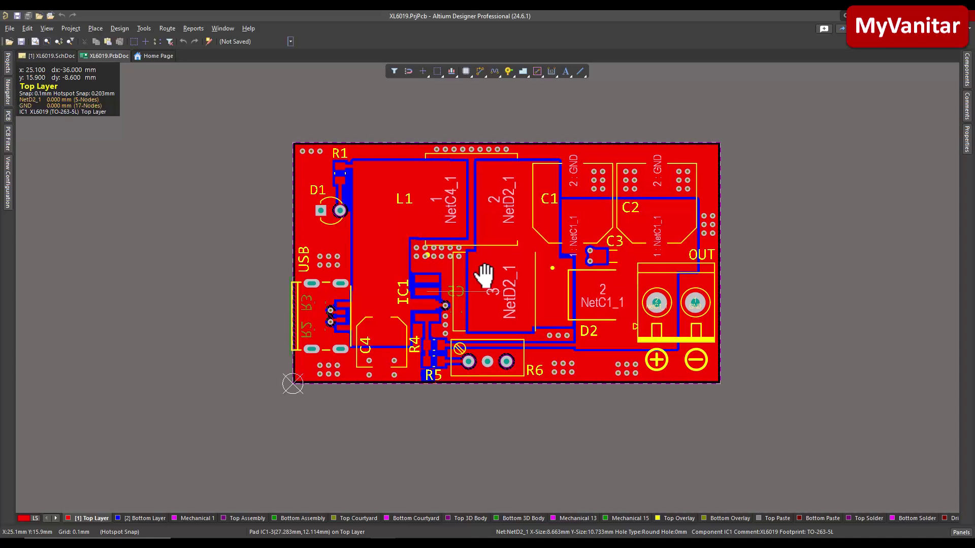
right_drag(484, 274, 483, 264)
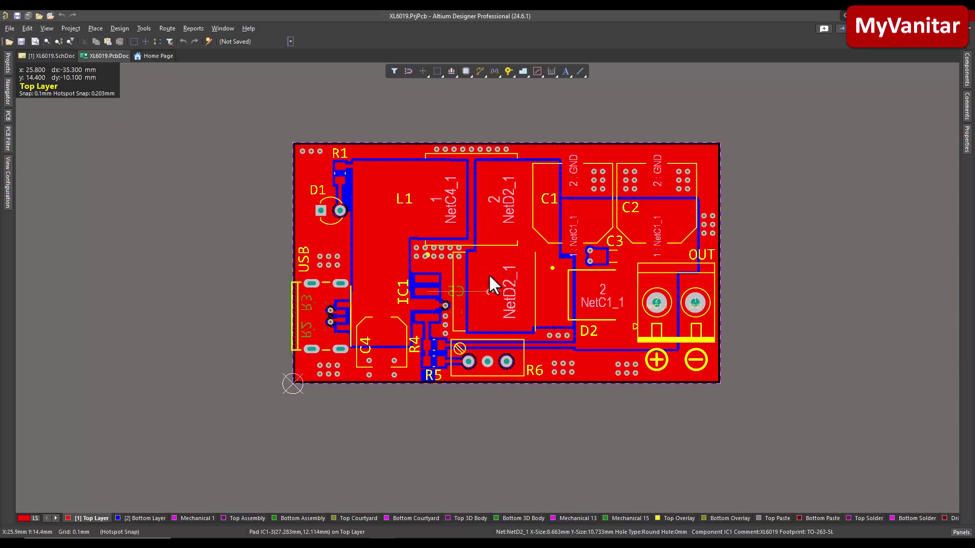
right_drag(488, 273, 483, 277)
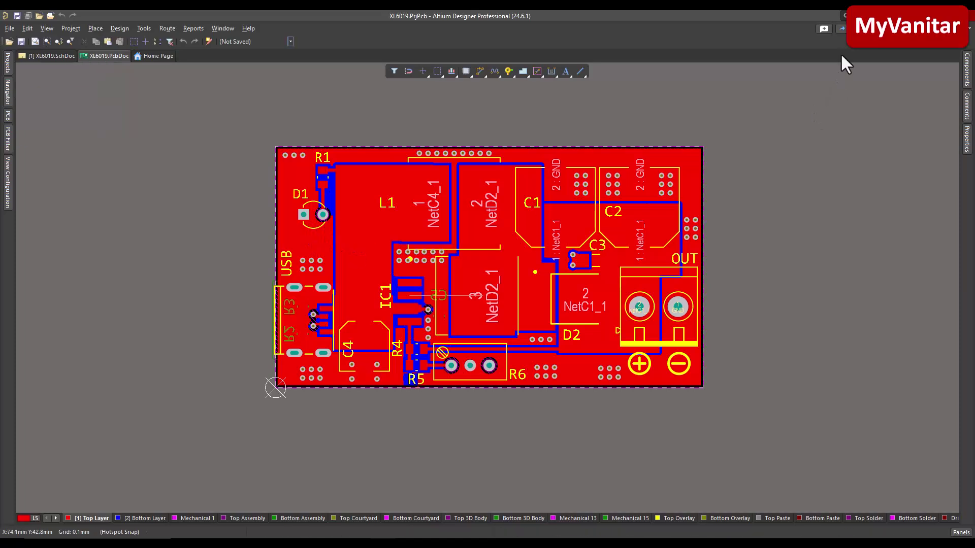
- Share the XL6019 project to the chosen cloud workspace and confirm with OK
click(843, 28)
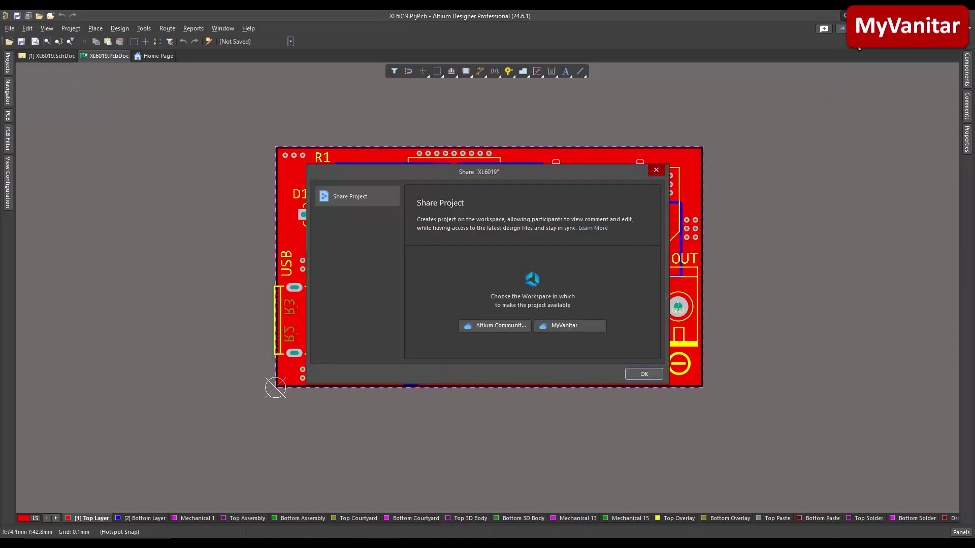
click(569, 326)
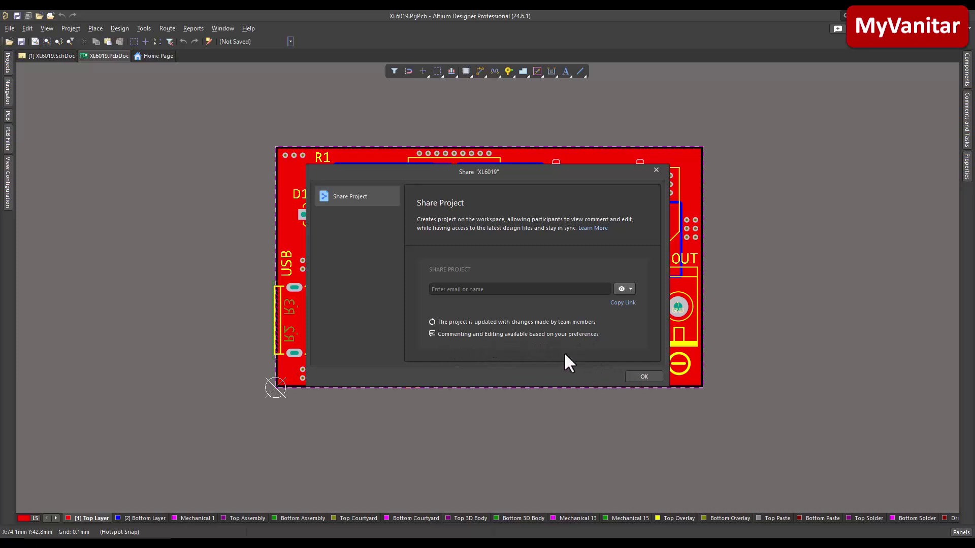
click(643, 376)
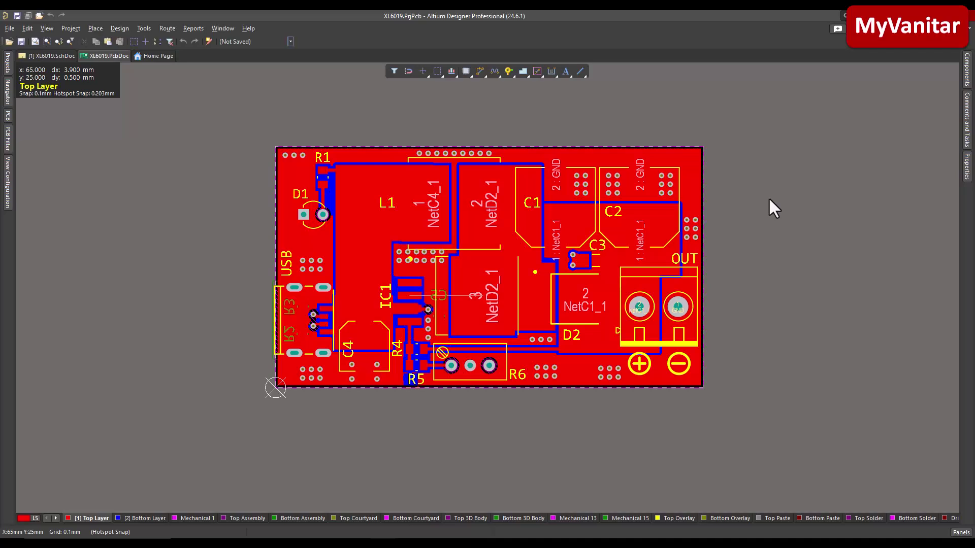
mouse_move(751, 226)
right_down()
mouse_move(747, 215)
mouse_move(742, 226)
right_up()
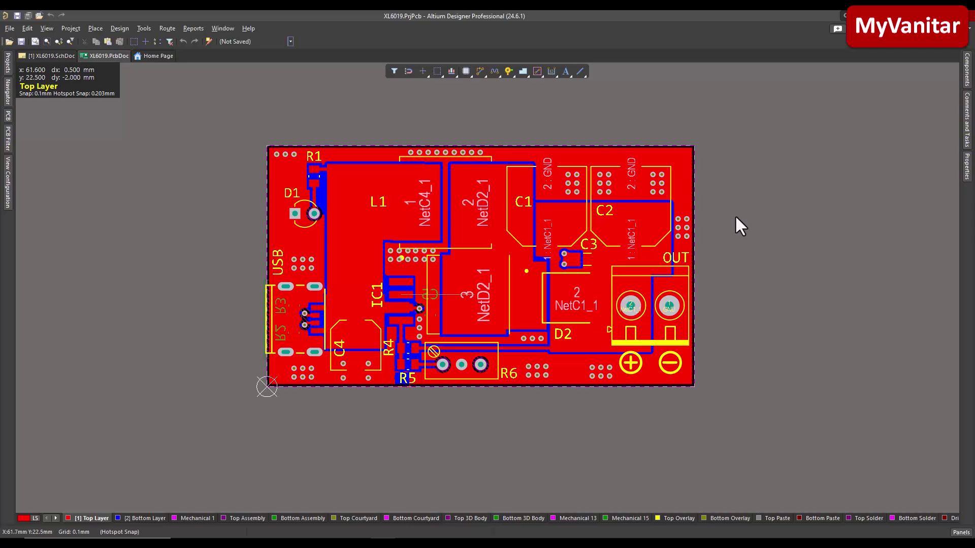
right_drag(735, 215, 737, 227)
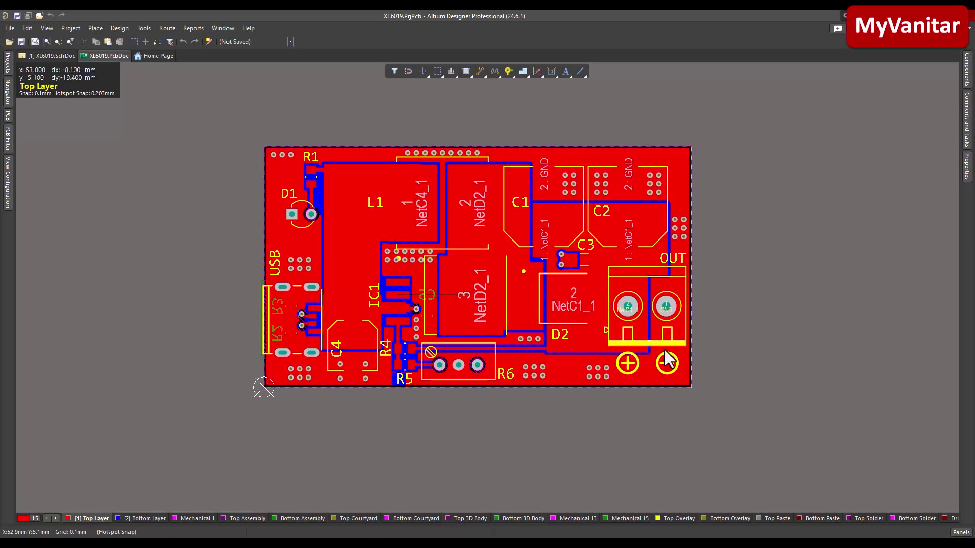